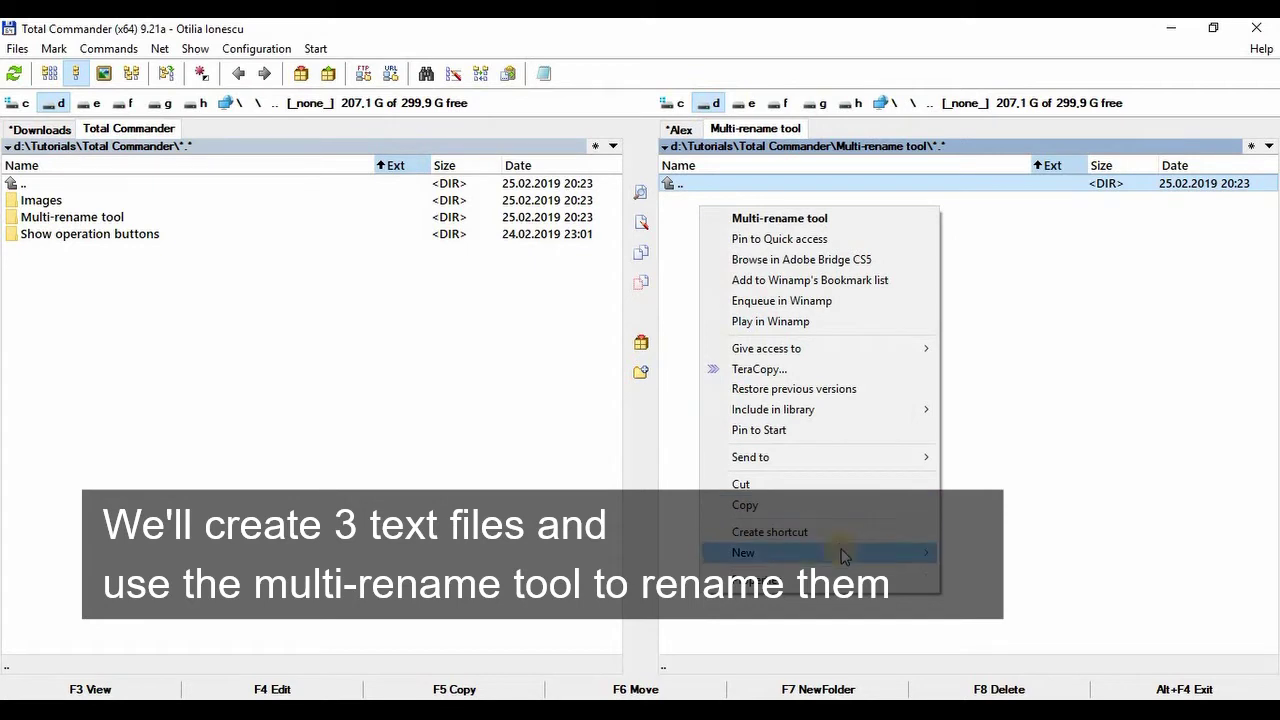
# - Create a text document named "Just a text file to rename.txt" in the Multi-rename tool folder
pyautogui.moveTo(845, 553)
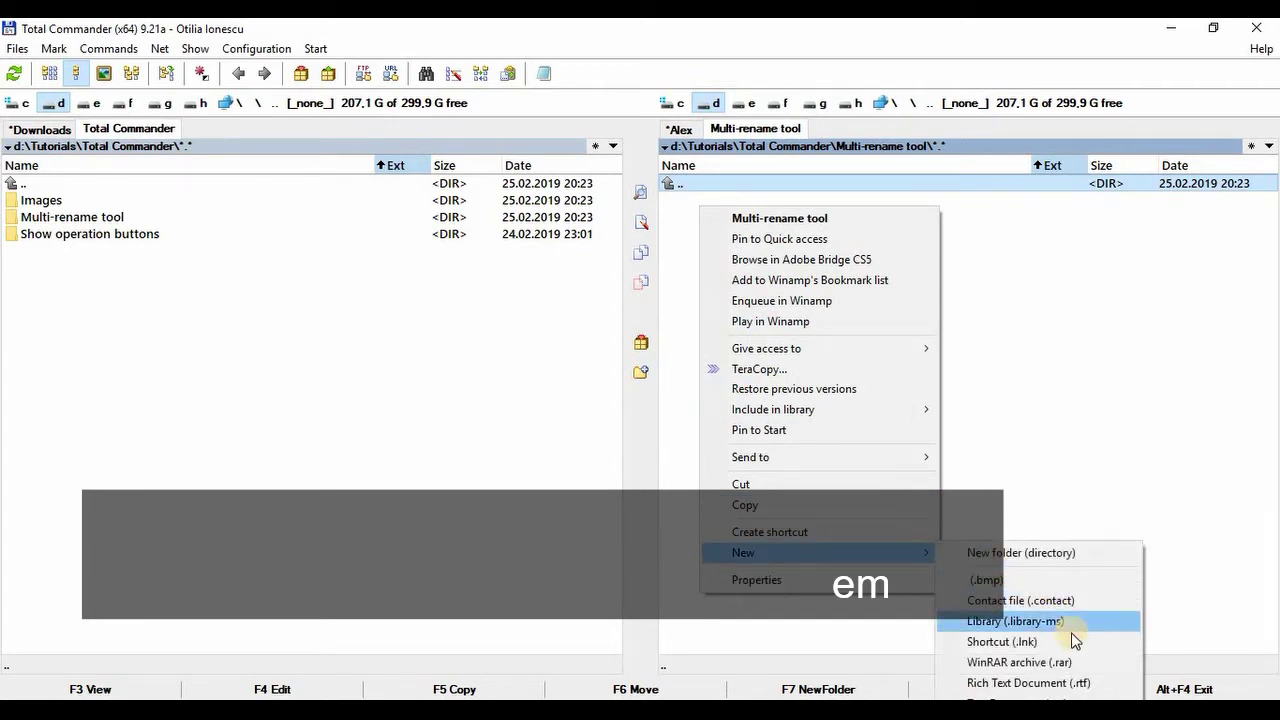
pyautogui.click(1055, 692)
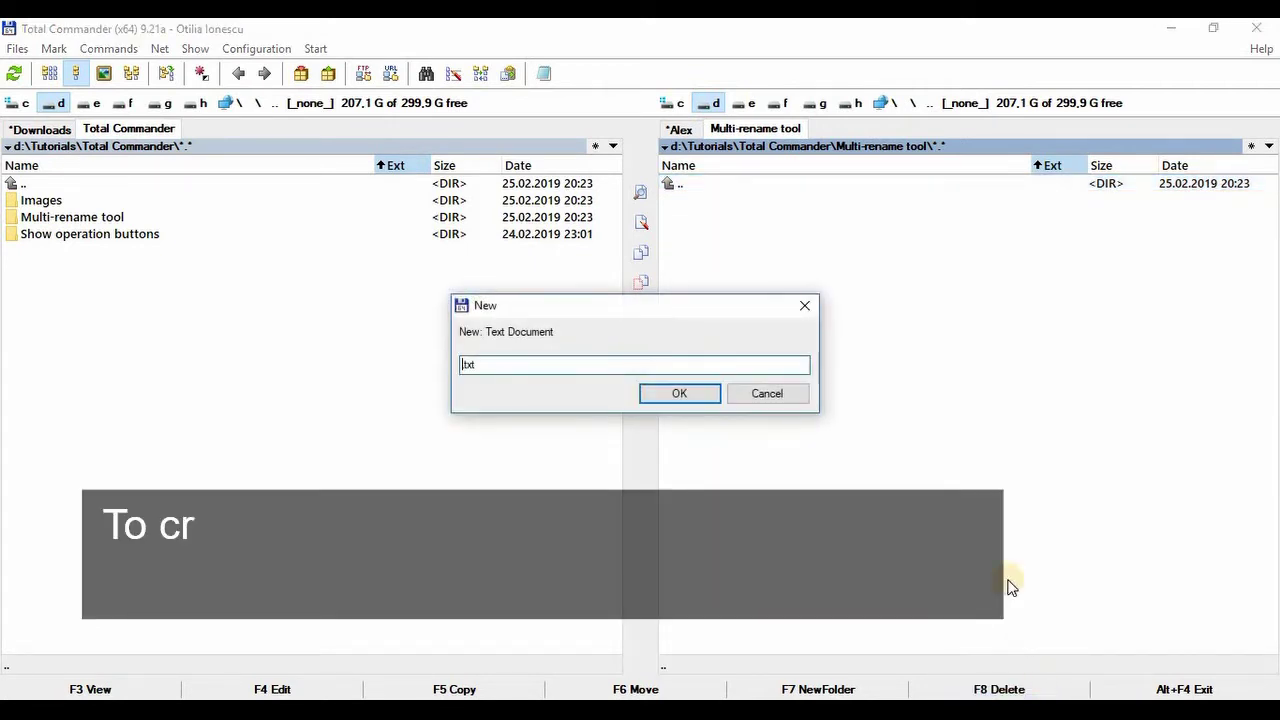
pyautogui.write('J')
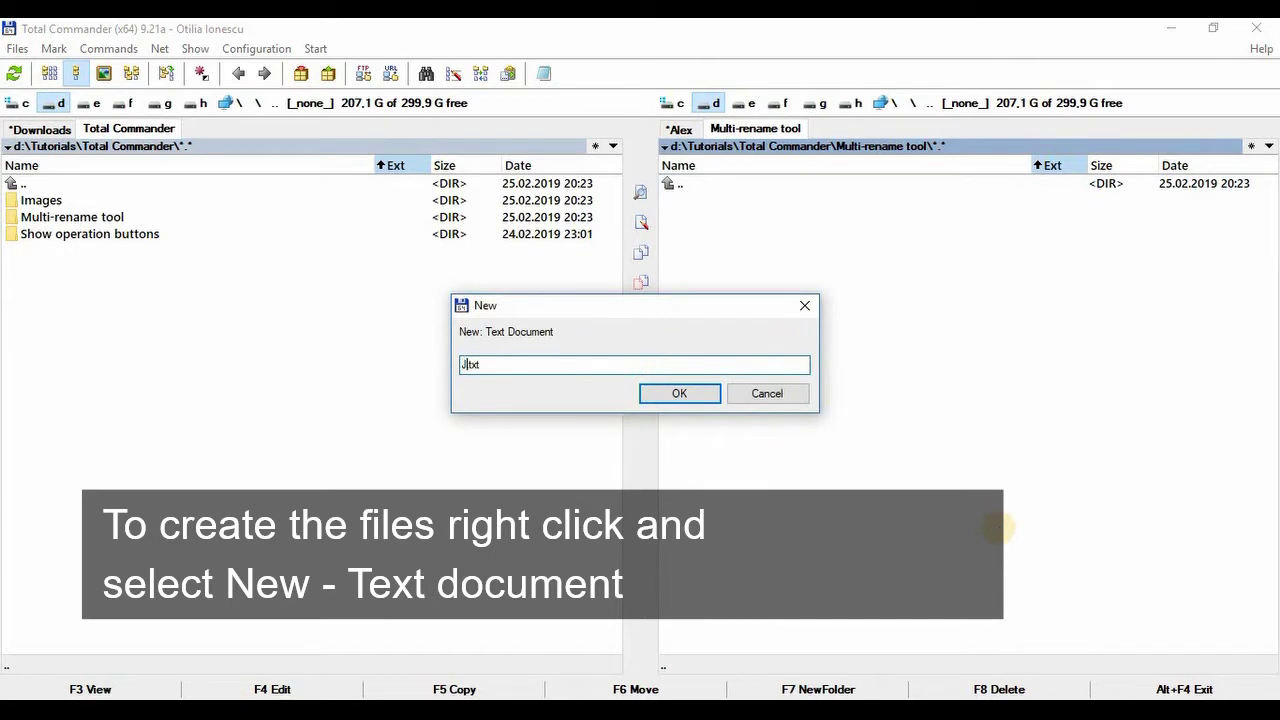
pyautogui.write('ust a text file to rename')
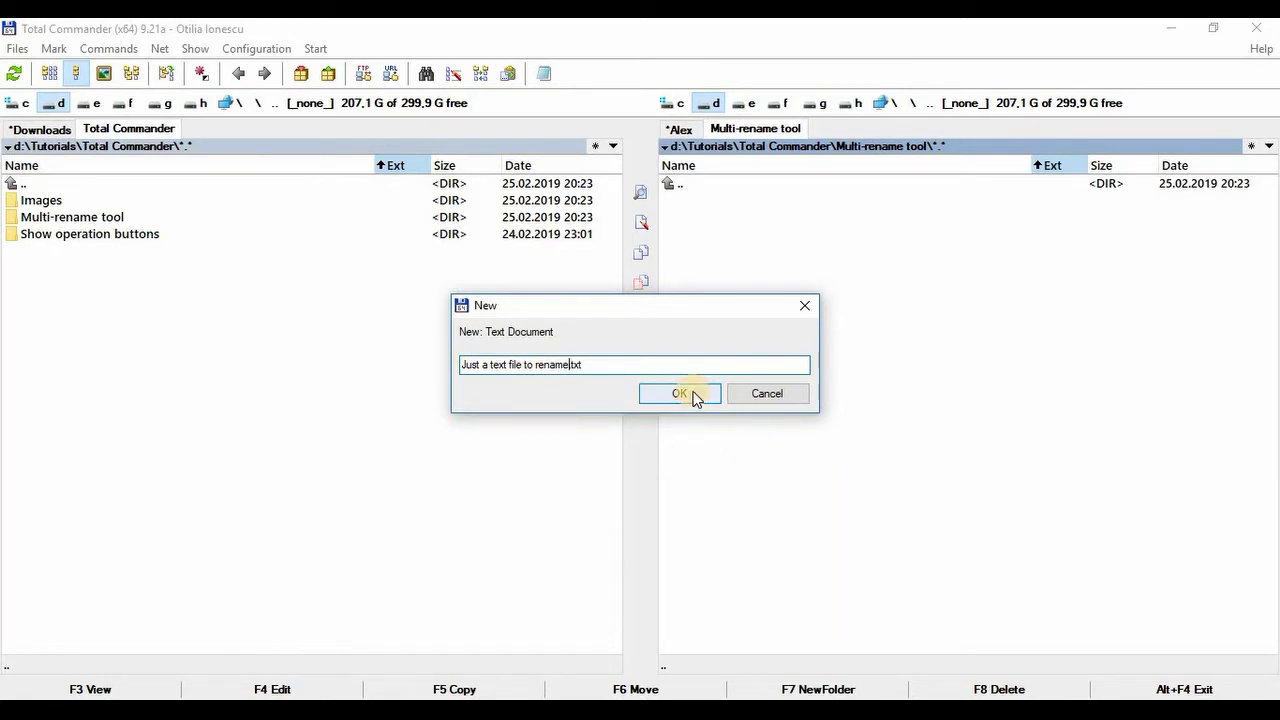
pyautogui.click(697, 397)
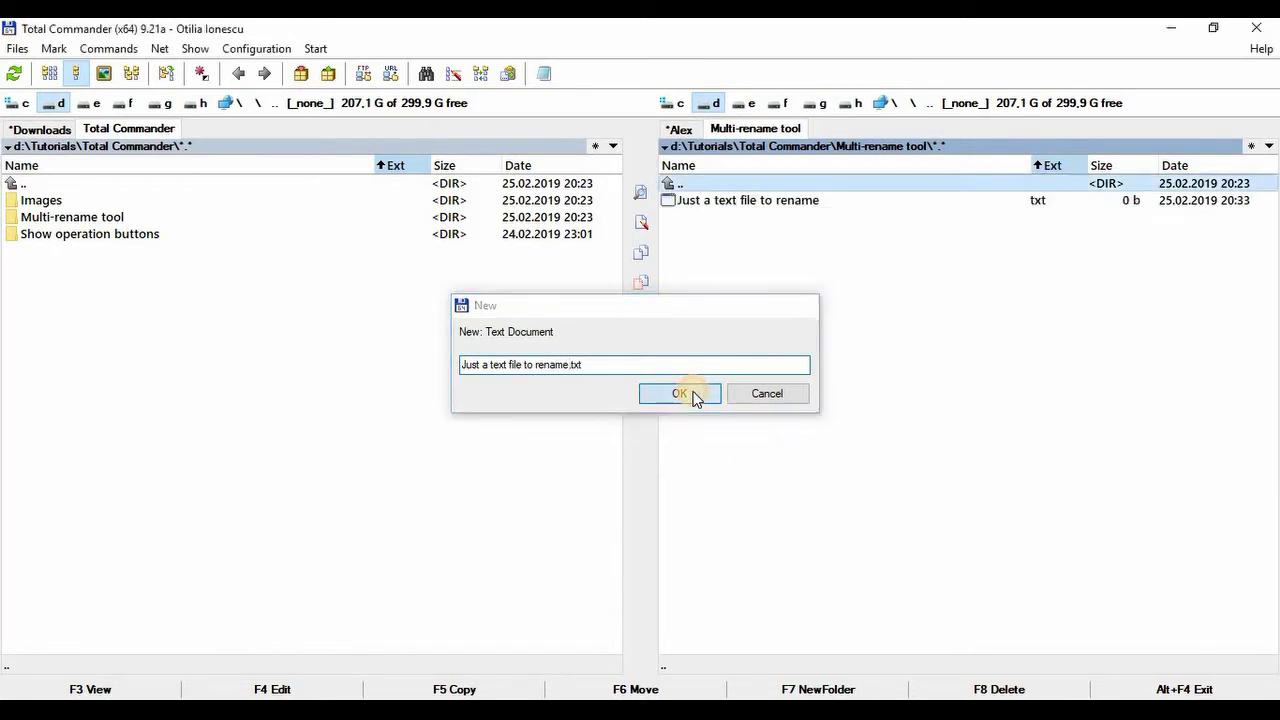
# - Create a second text document named "Another text file to rename.txt" in the same folder
pyautogui.rightClick(726, 250)
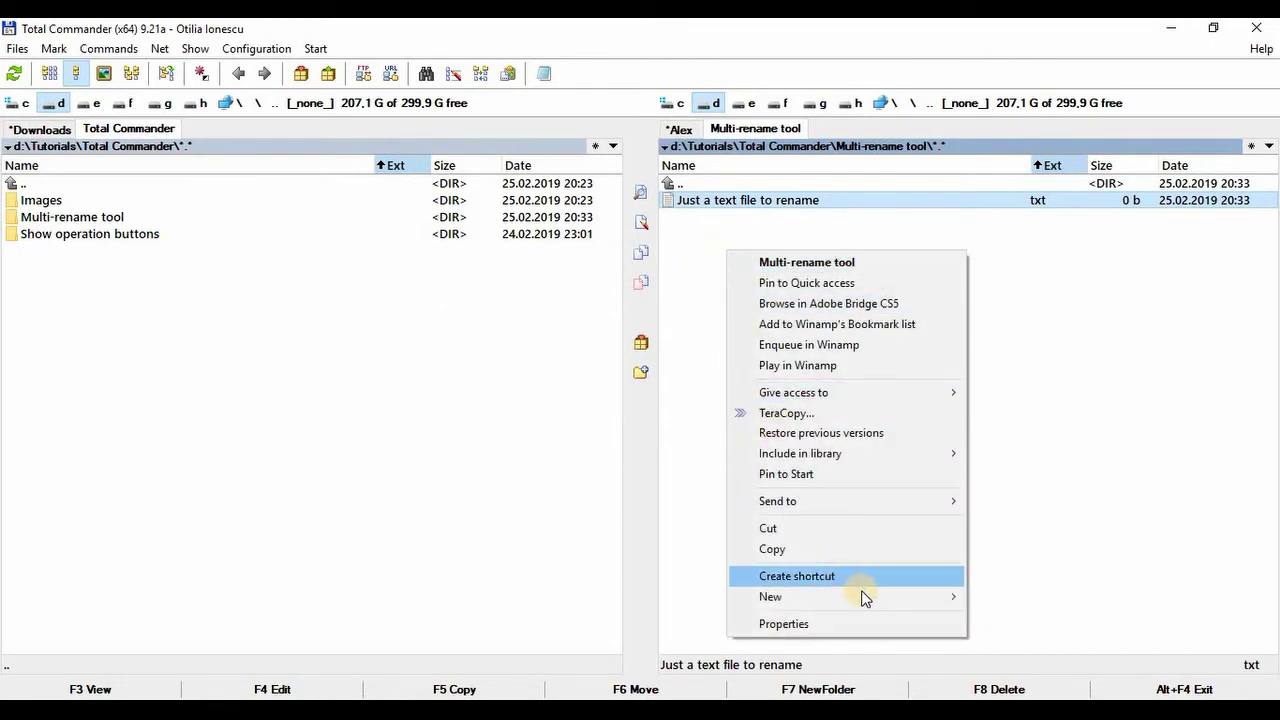
pyautogui.moveTo(900, 597)
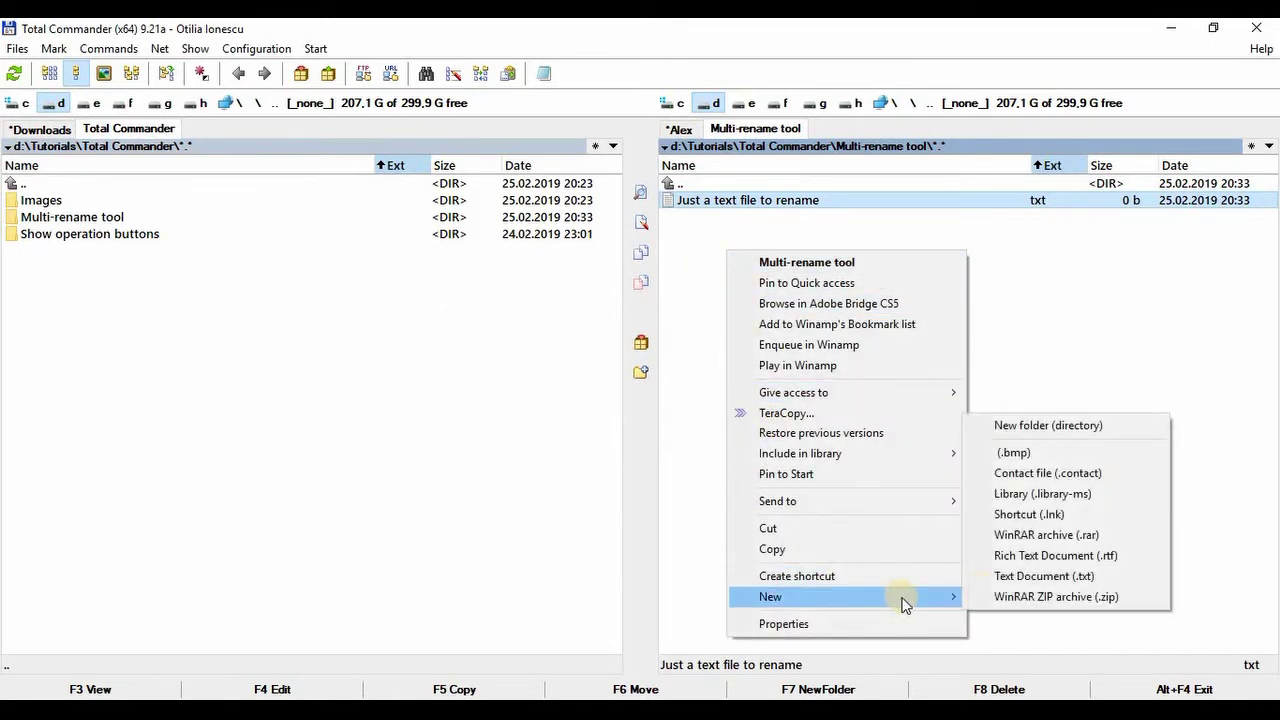
pyautogui.click(1027, 577)
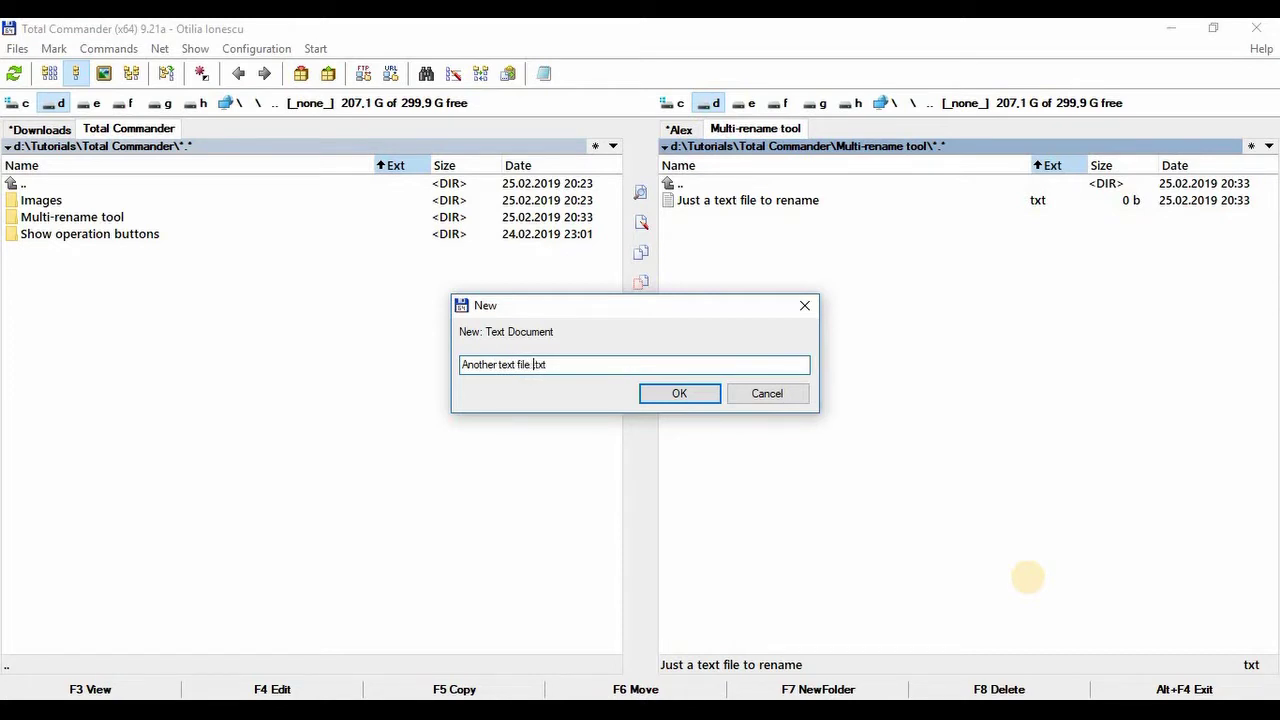
pyautogui.write('rename')
pyautogui.click(681, 397)
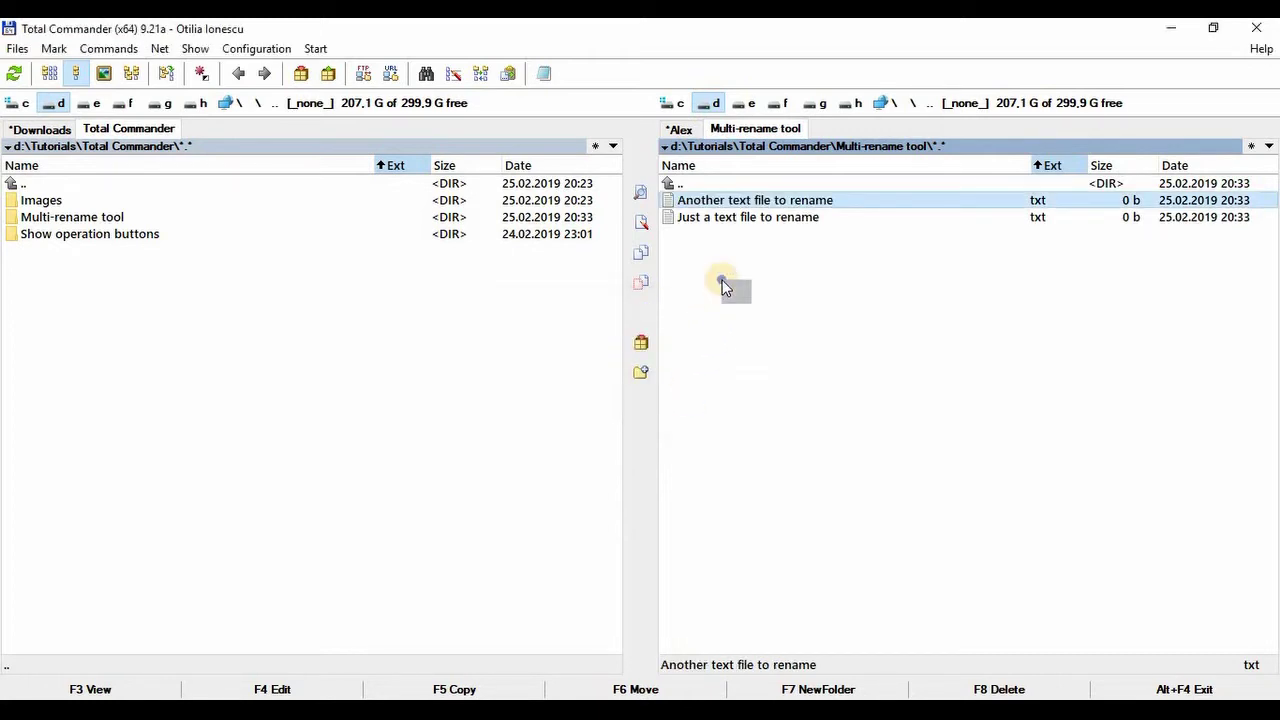
# - Create a third text document named "A third file to rename.txt" in the Multi-rename tool folder
pyautogui.rightClick(722, 280)
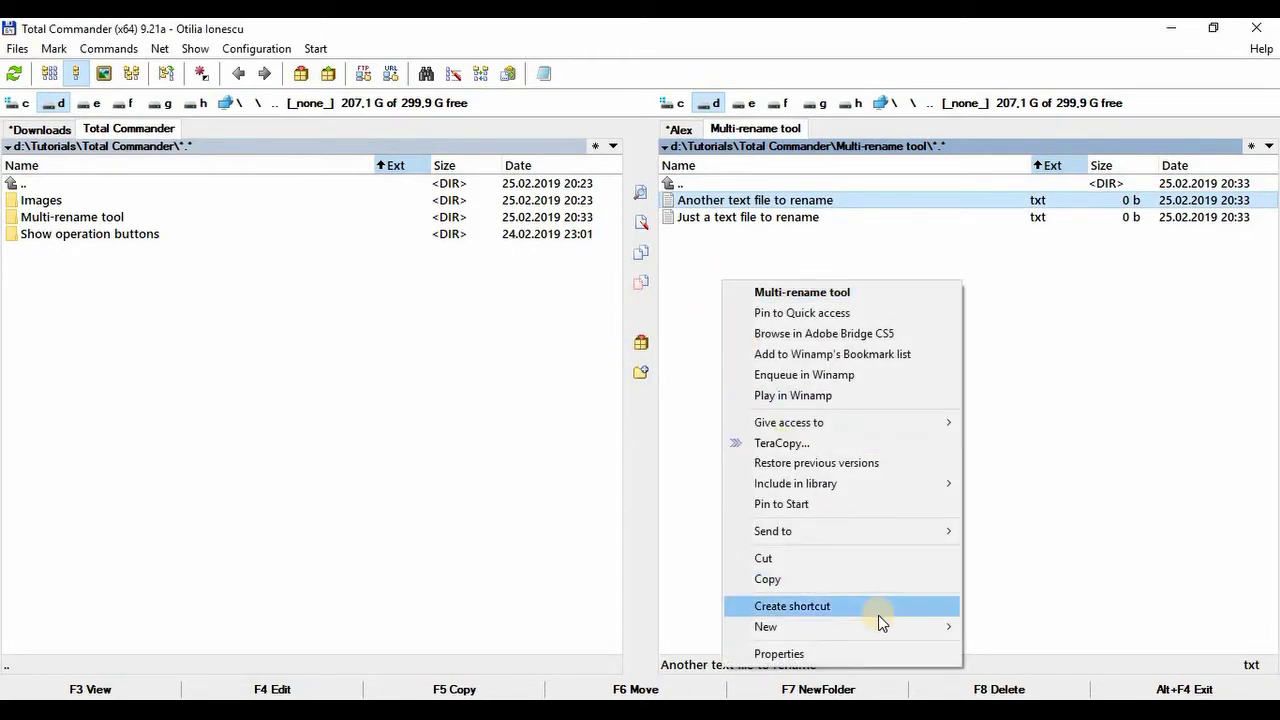
pyautogui.moveTo(889, 628)
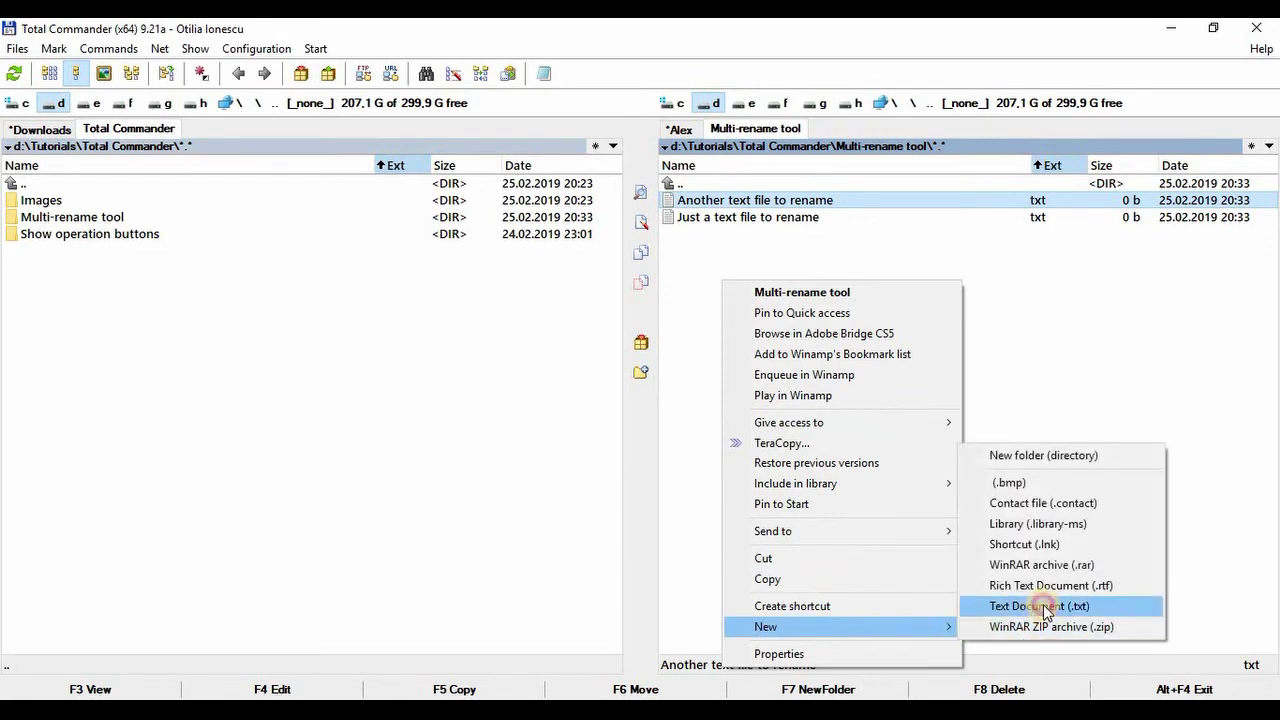
pyautogui.click(1045, 608)
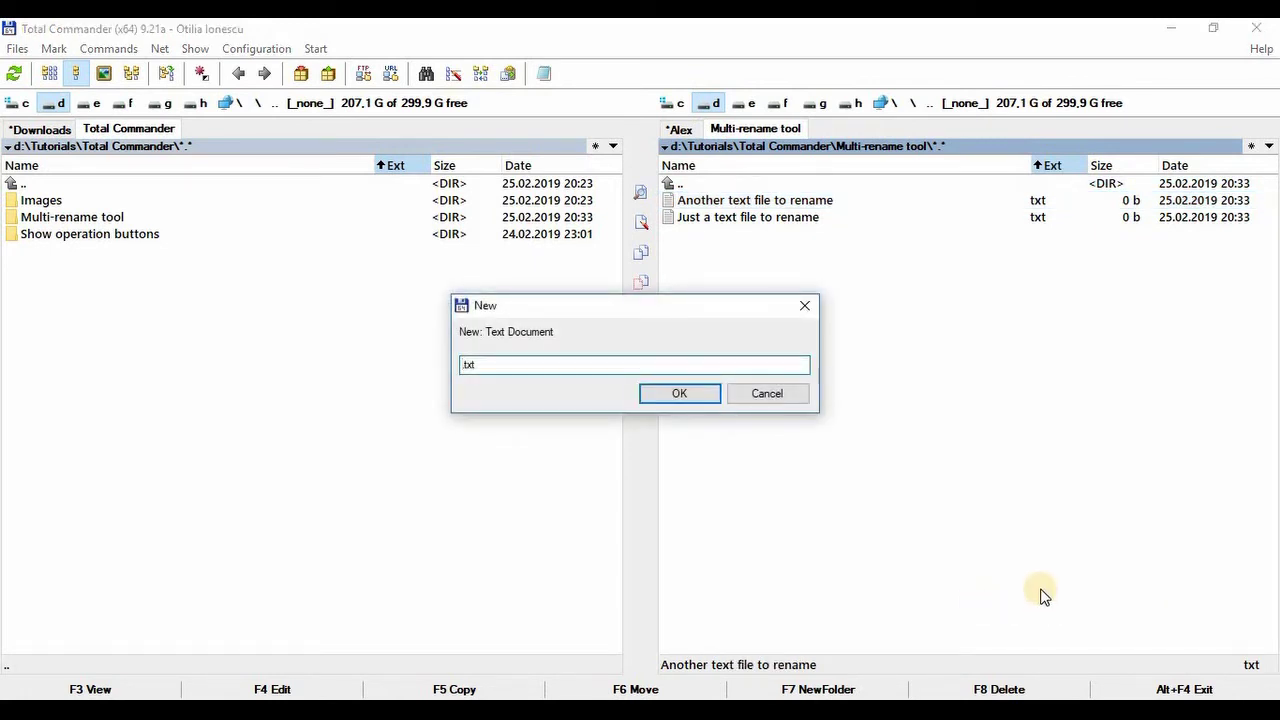
pyautogui.write('A third file to rename')
pyautogui.click(699, 398)
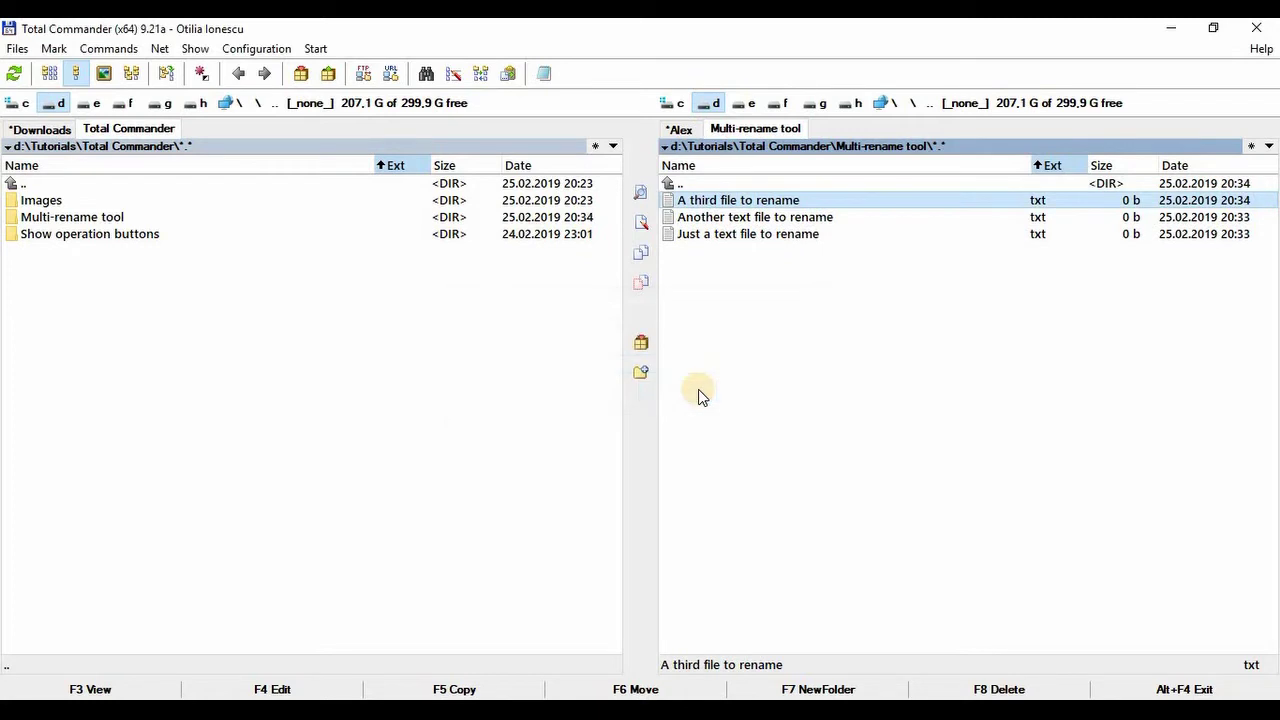
# - Mark all three text files and open them in the Multi-Rename Tool
pyautogui.rightClick(720, 203)
pyautogui.rightClick(719, 220)
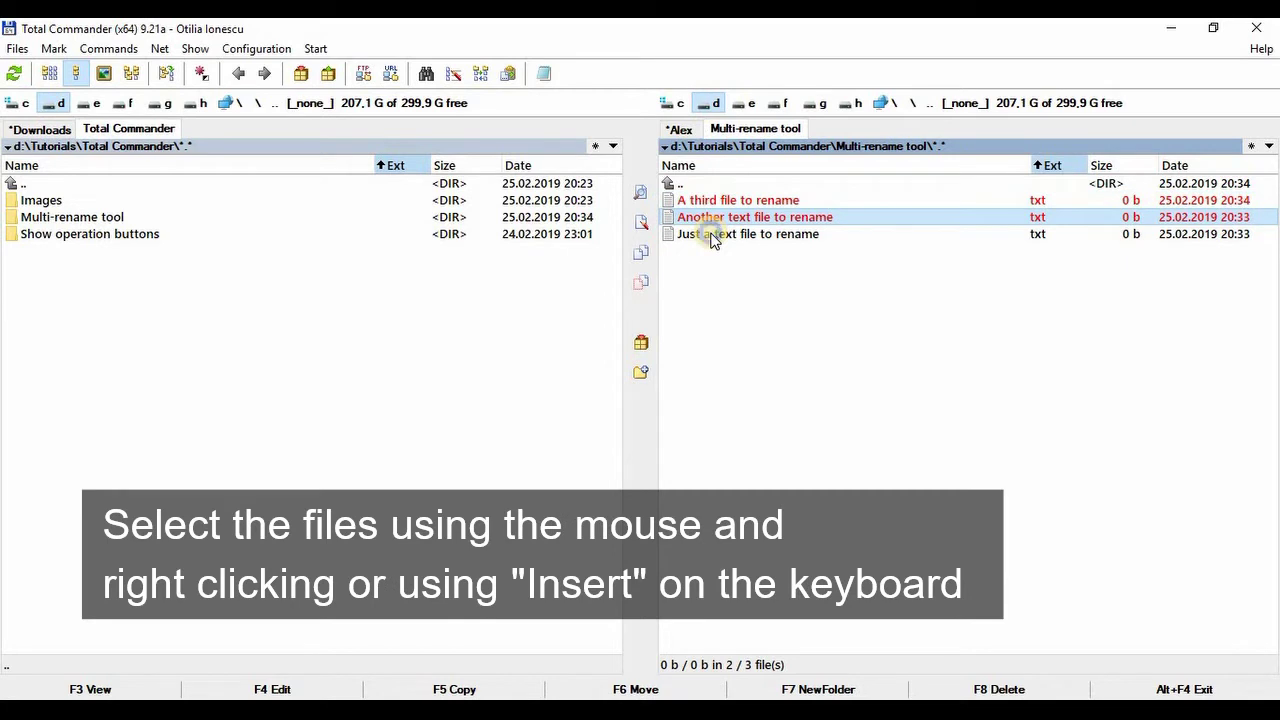
pyautogui.rightClick(712, 236)
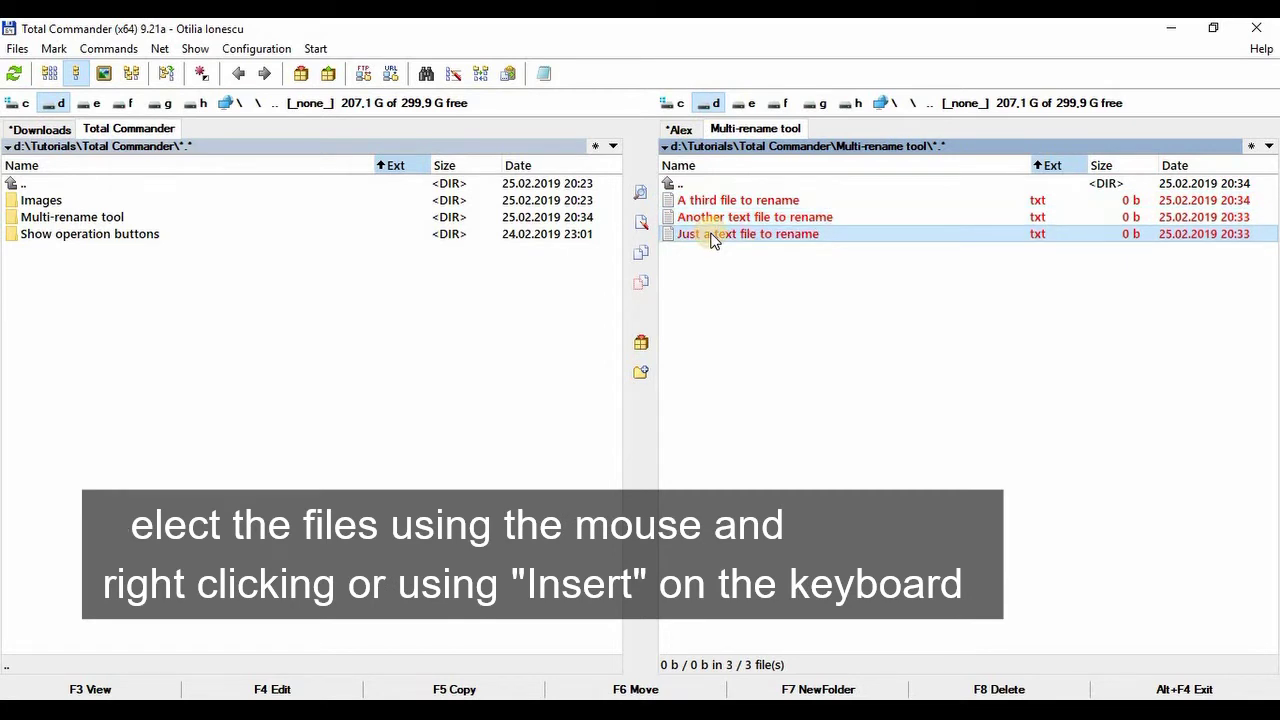
pyautogui.click(17, 50)
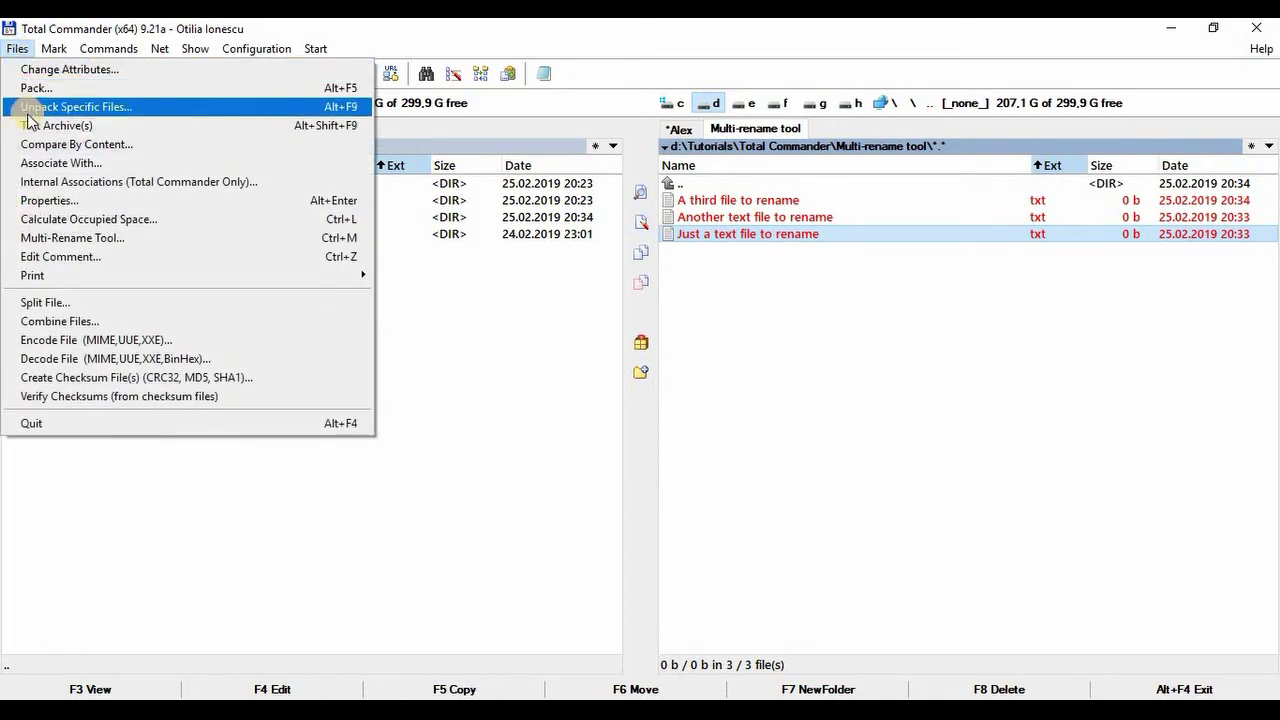
pyautogui.click(47, 240)
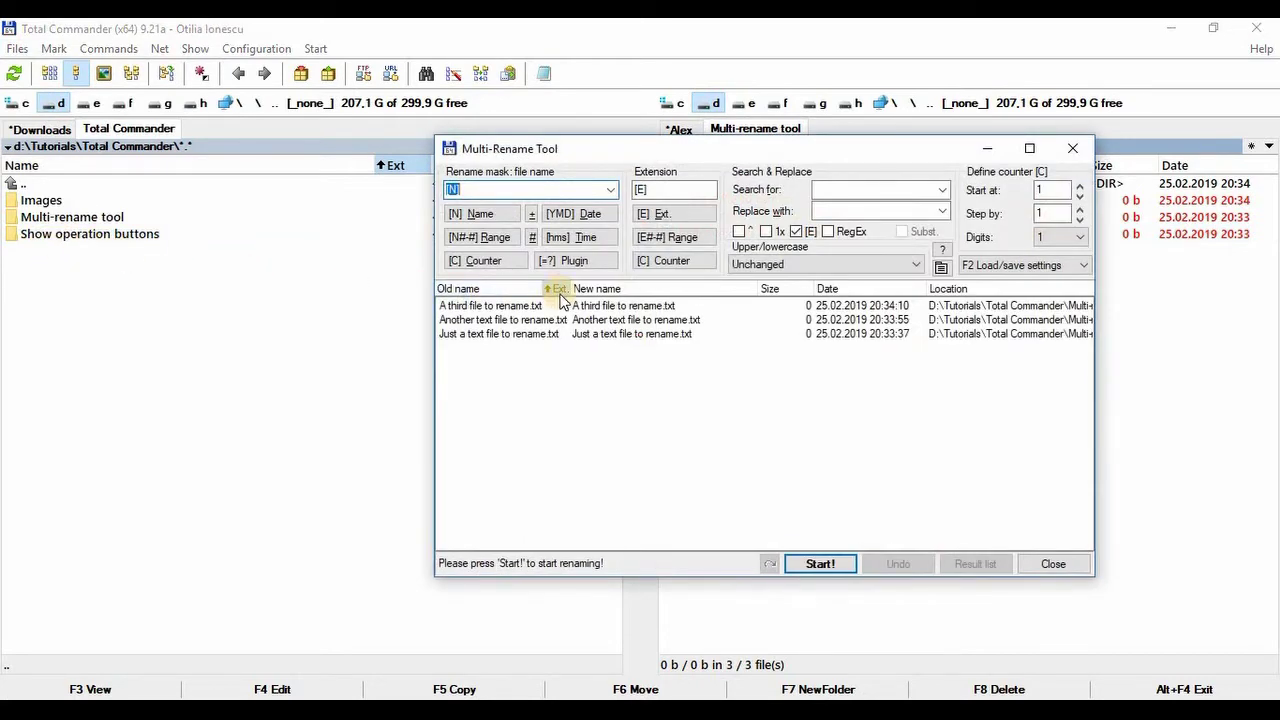
# - Widen the old-name columns of the file list, and enlarge and reposition the Multi-Rename Tool window
pyautogui.moveTo(570, 289); pyautogui.dragTo(605, 289)
pyautogui.moveTo(608, 150); pyautogui.dragTo(384, 123)
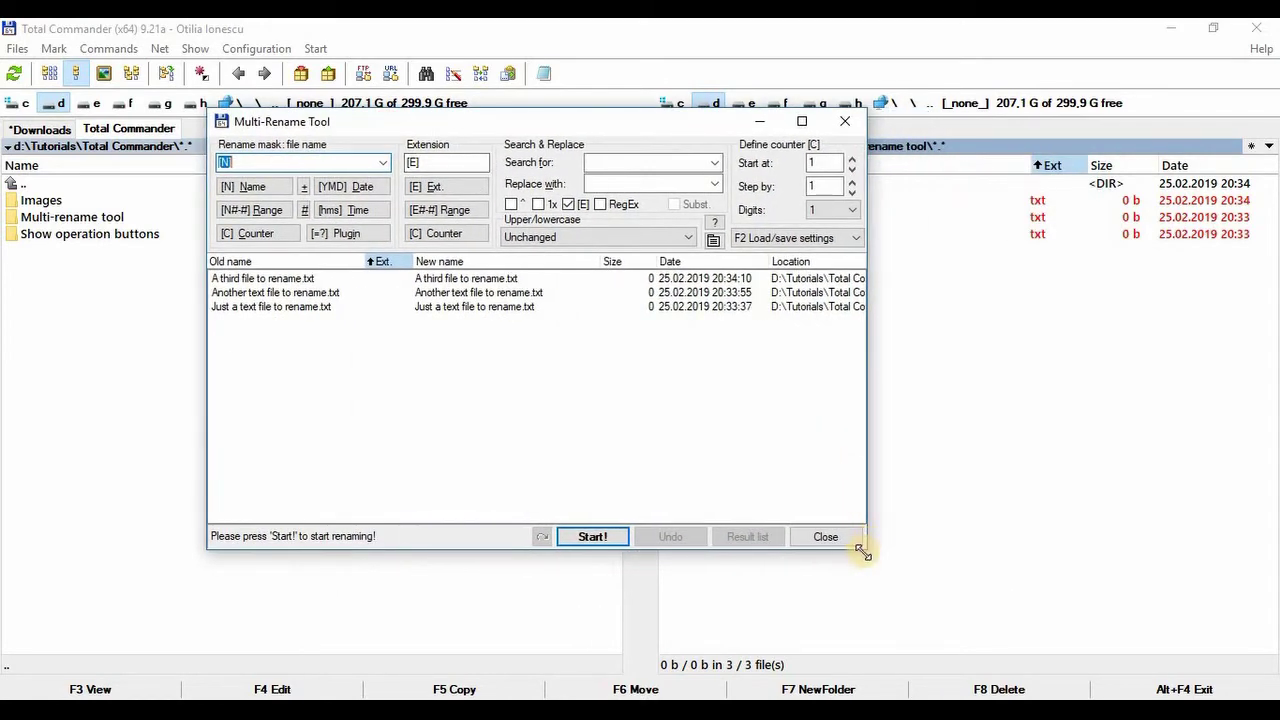
pyautogui.moveTo(860, 553); pyautogui.dragTo(948, 604)
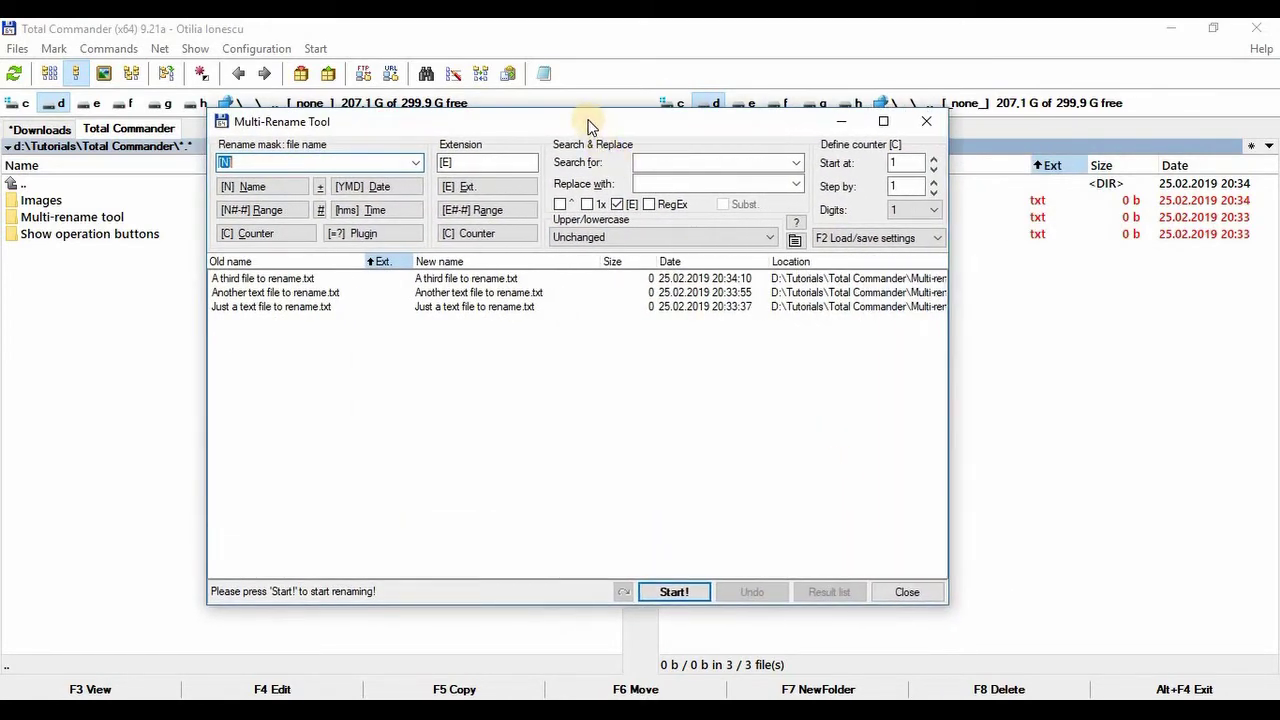
pyautogui.moveTo(605, 130); pyautogui.dragTo(632, 141)
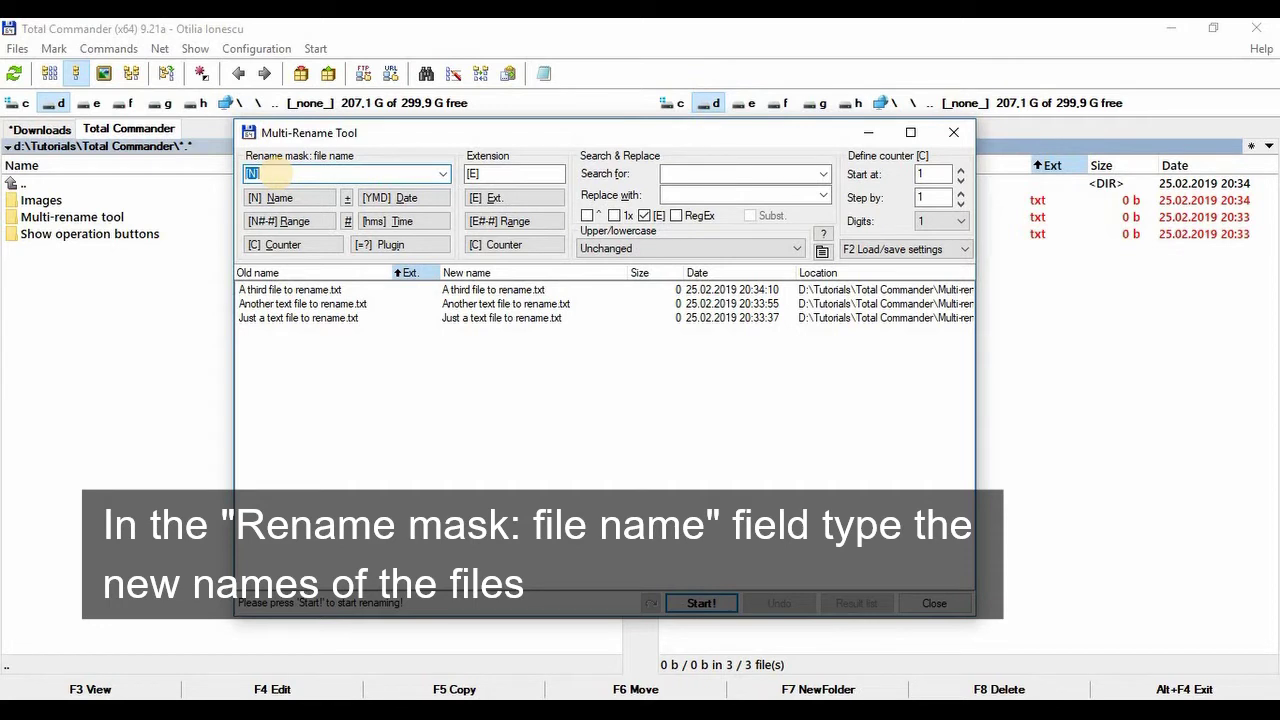
# - Set the file name mask to "Renamed files [C]" with the counter placeholder
pyautogui.write('Renamed ')
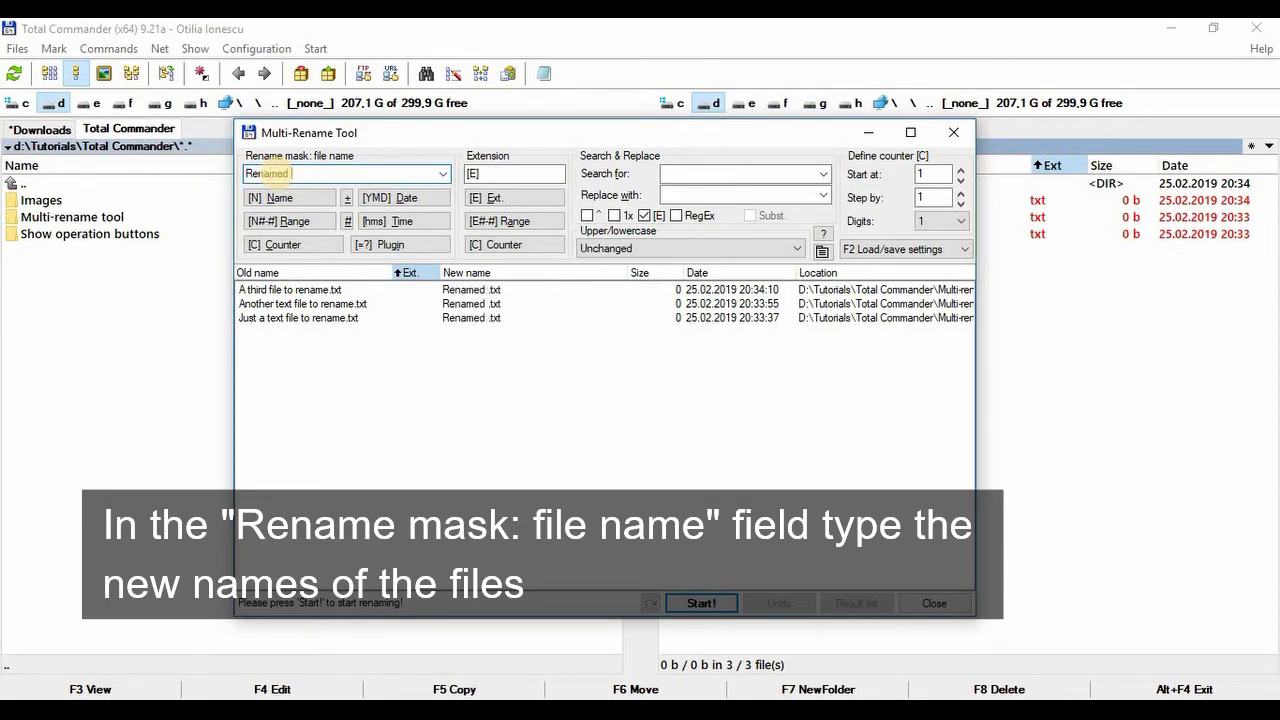
pyautogui.write('files')
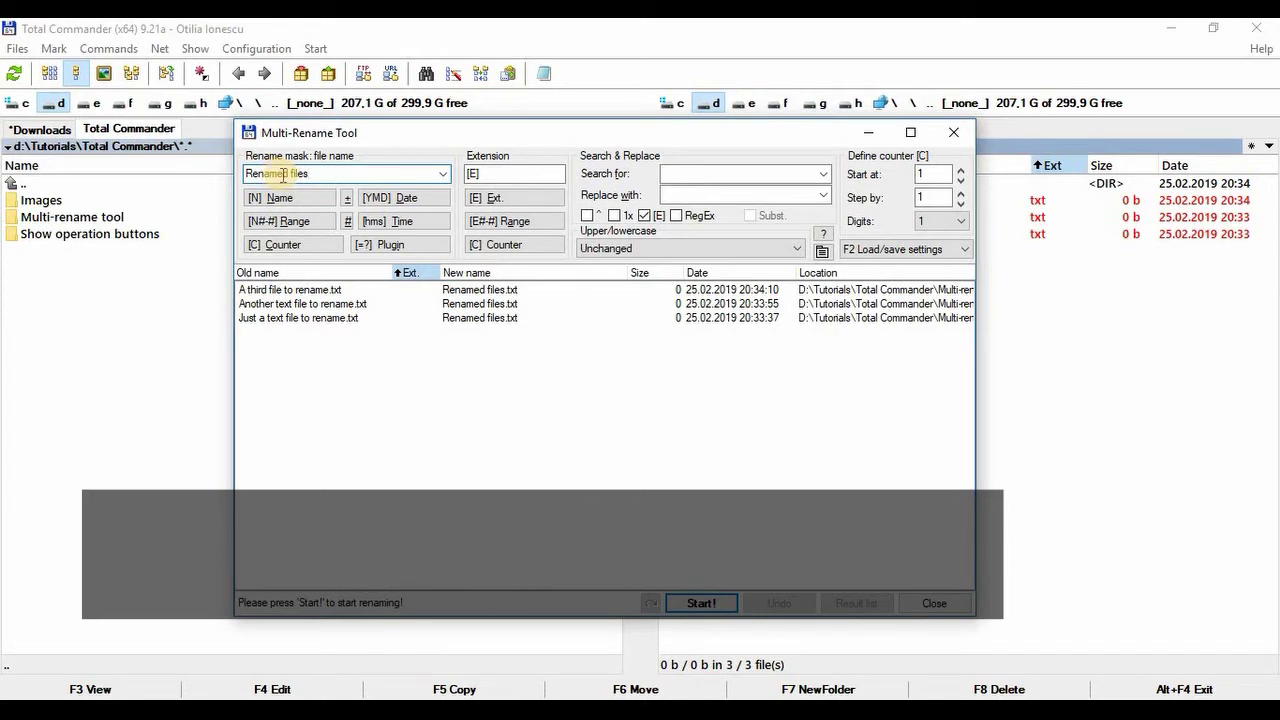
pyautogui.click(287, 243)
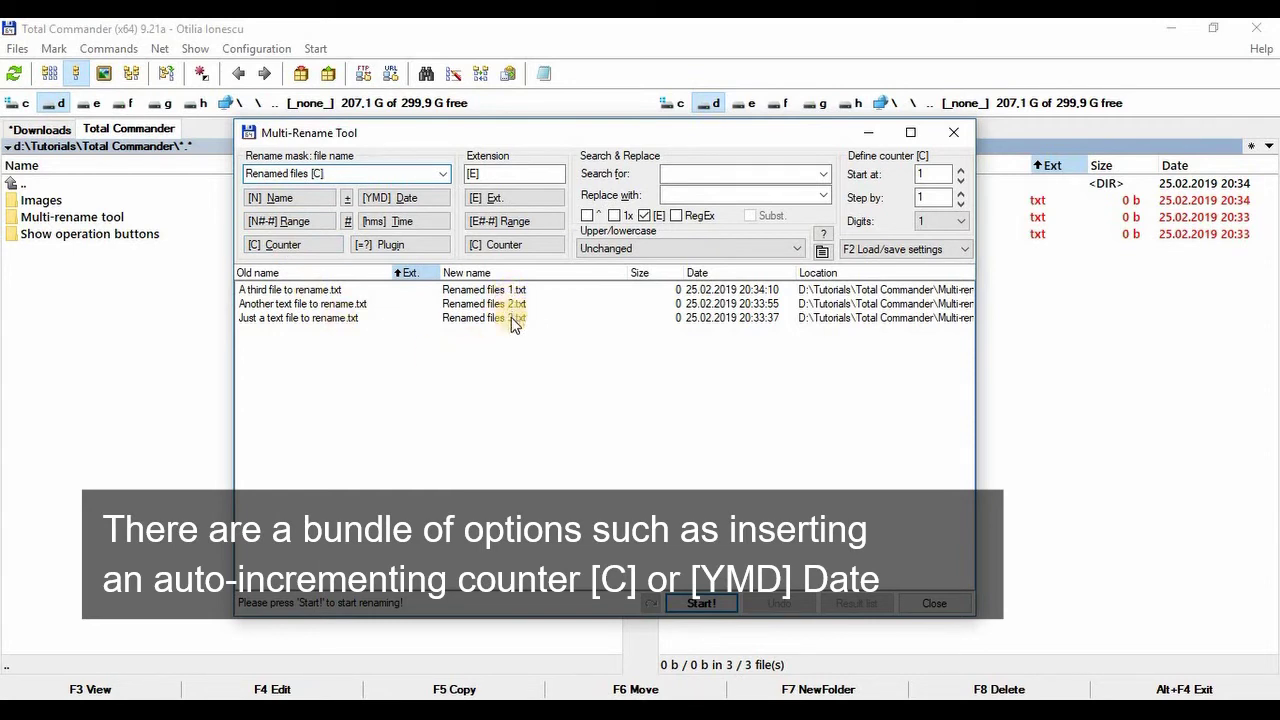
# - Replace the counter in the file name mask with date and counter placeholders, giving "Renamed files [YMD] [C]"
pyautogui.doubleClick(316, 174)
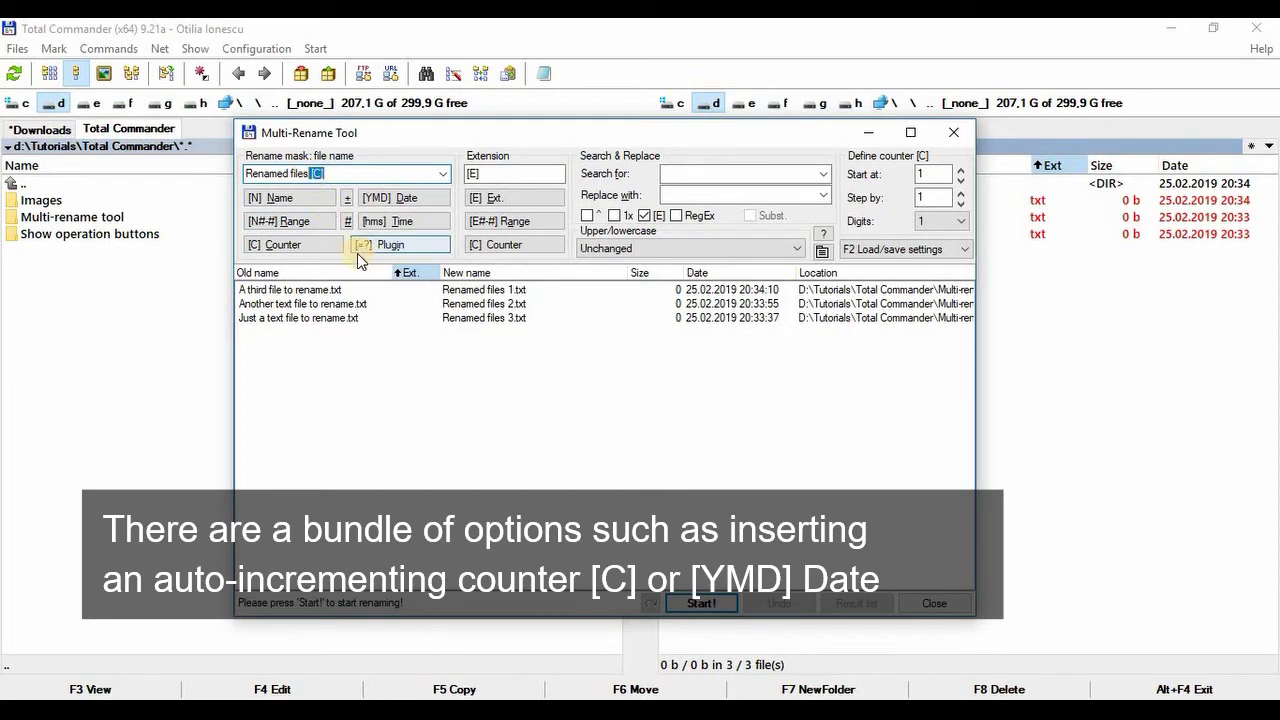
pyautogui.press('Delete')
pyautogui.click(421, 202)
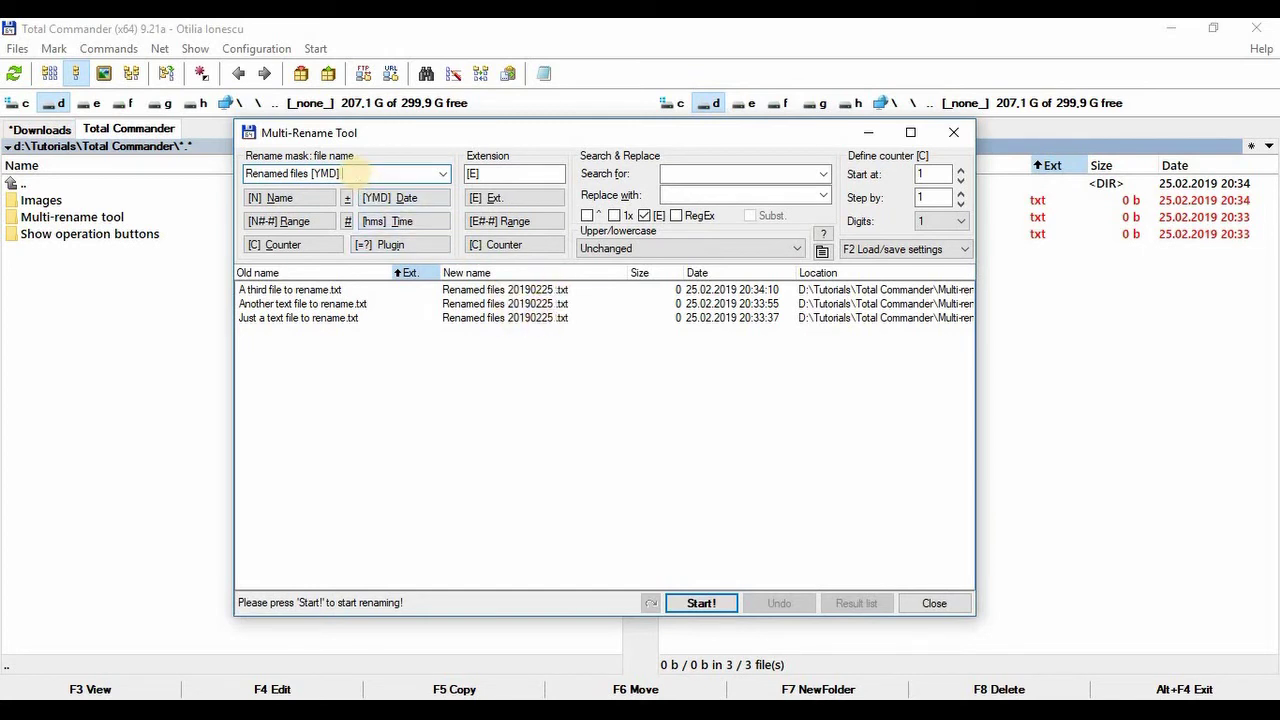
pyautogui.click(314, 242)
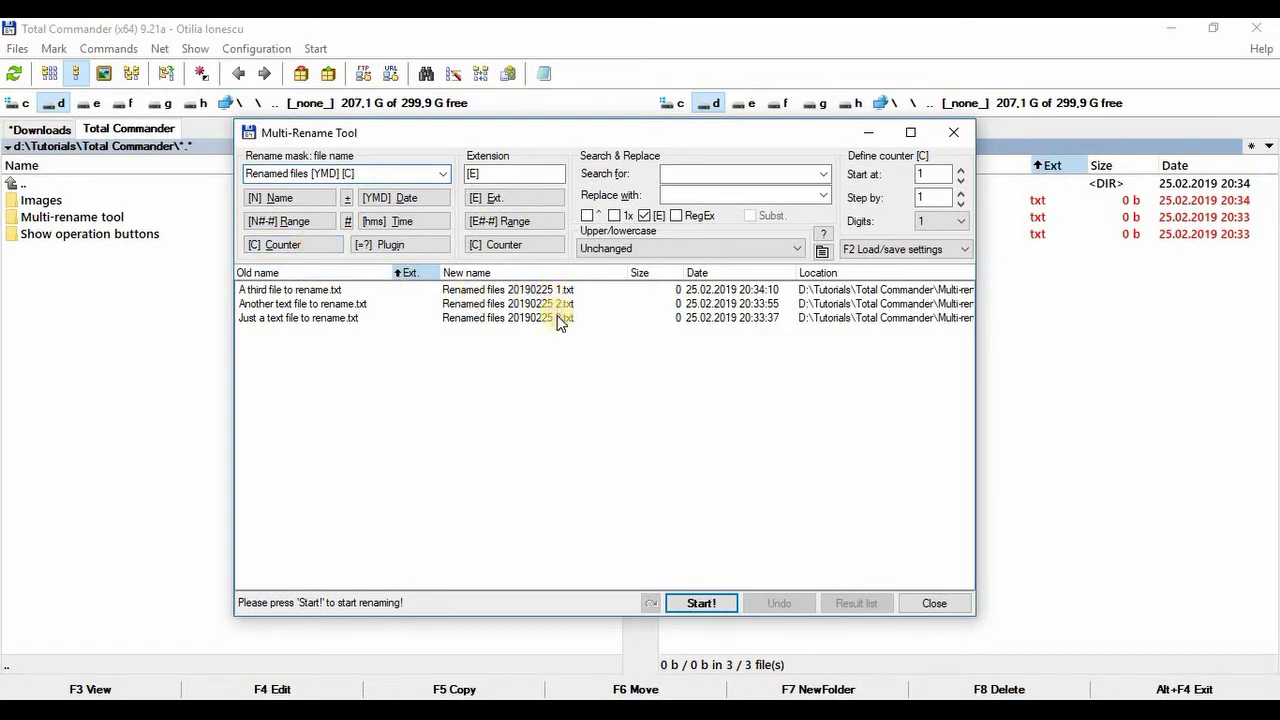
# - Replace the whole file name mask with "File [N] [C]", combining a prefix, the original name and a counter
pyautogui.moveTo(357, 173); pyautogui.dragTo(314, 173)
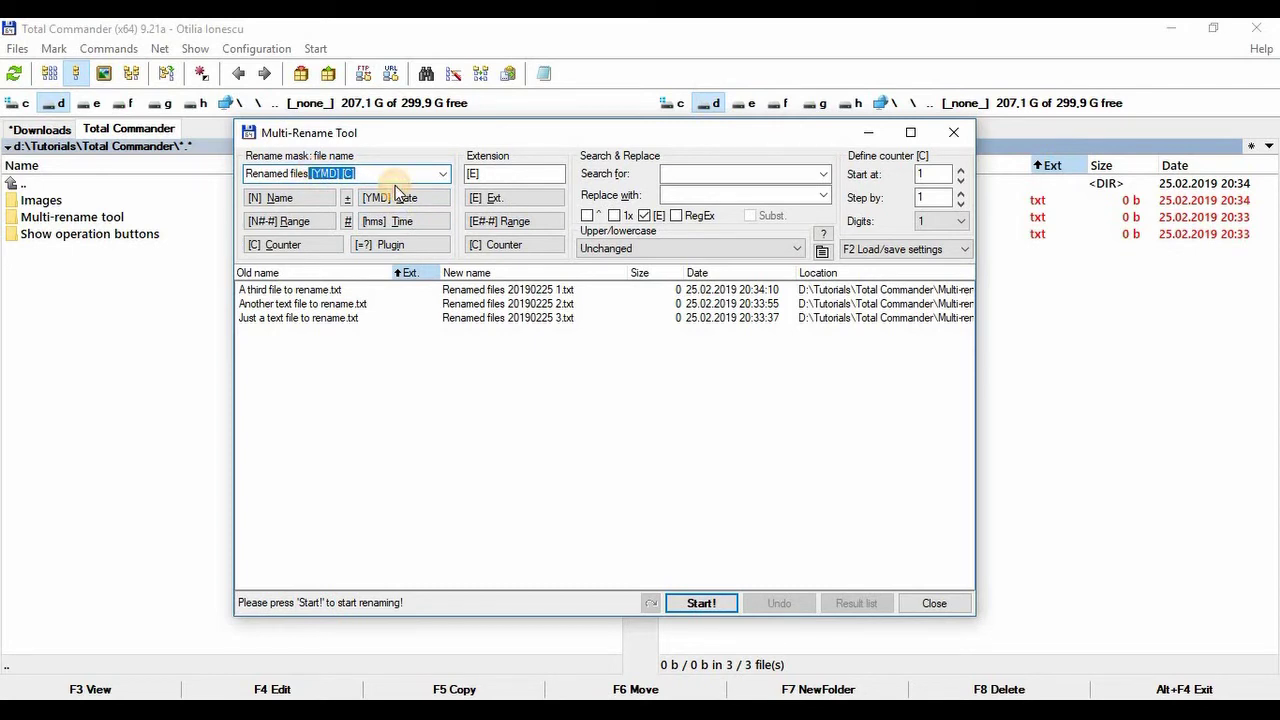
pyautogui.press('Delete')
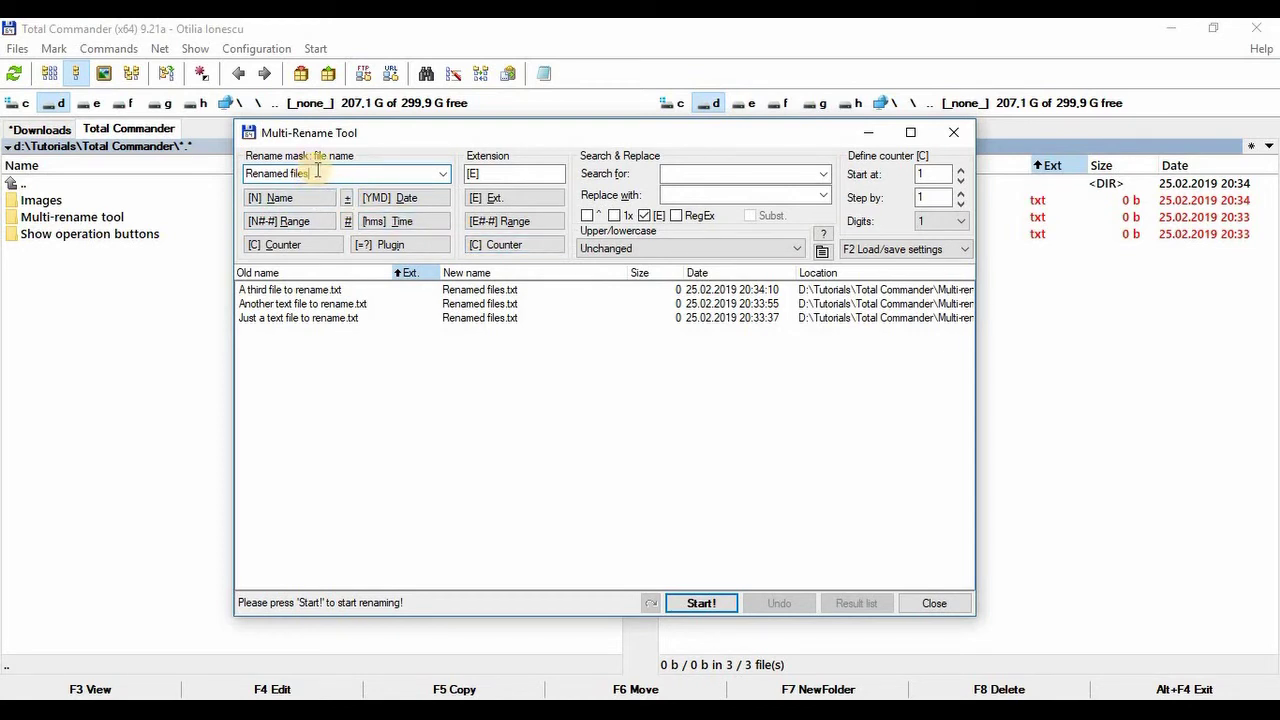
pyautogui.moveTo(317, 172); pyautogui.dragTo(244, 172)
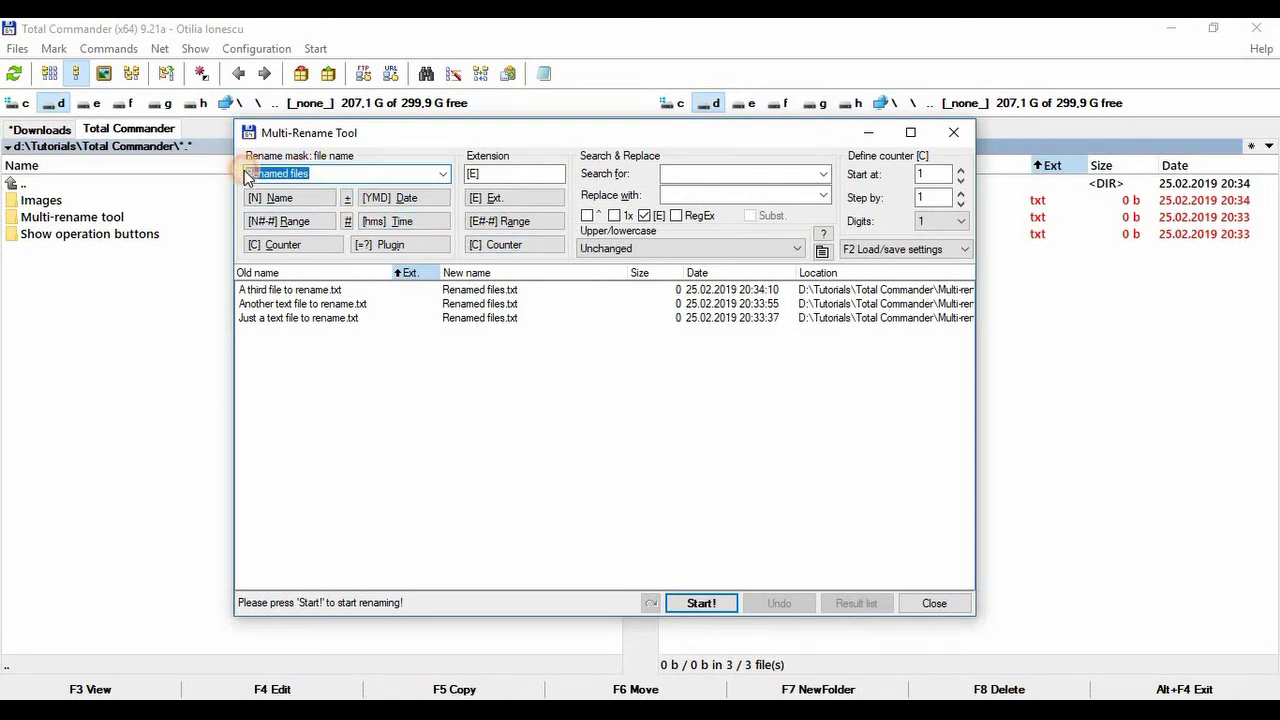
pyautogui.write('File')
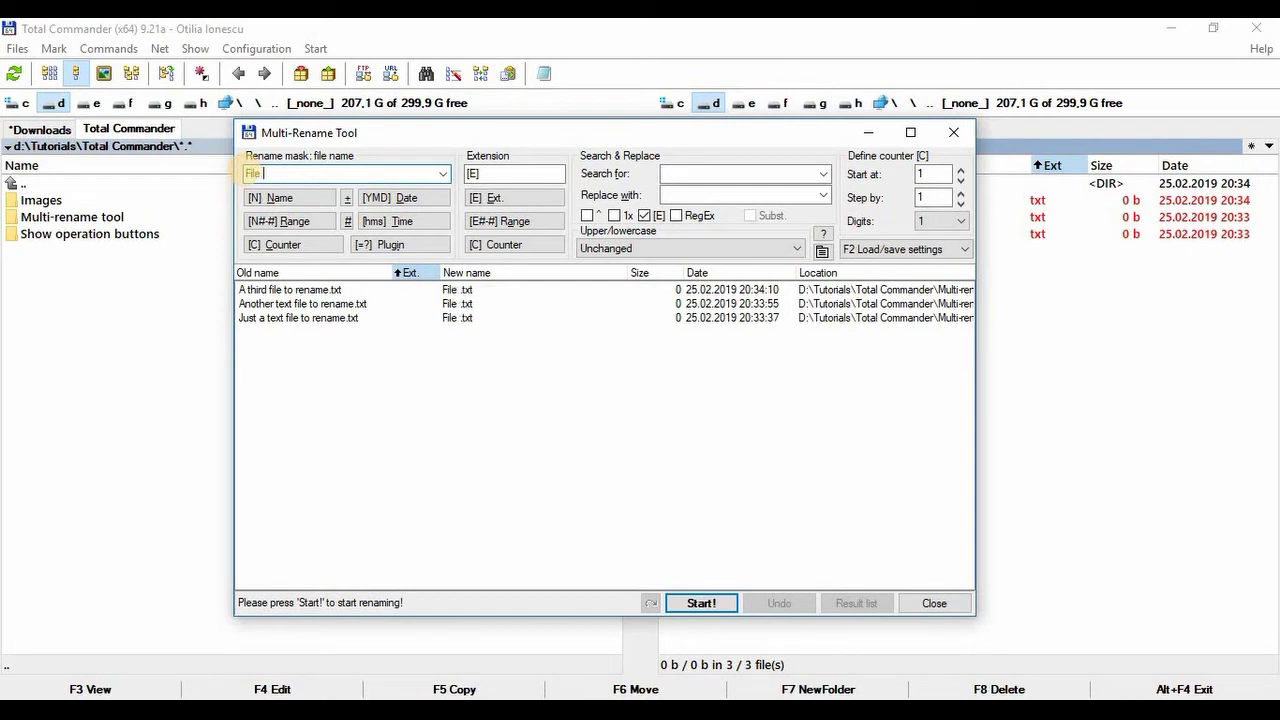
pyautogui.click(280, 198)
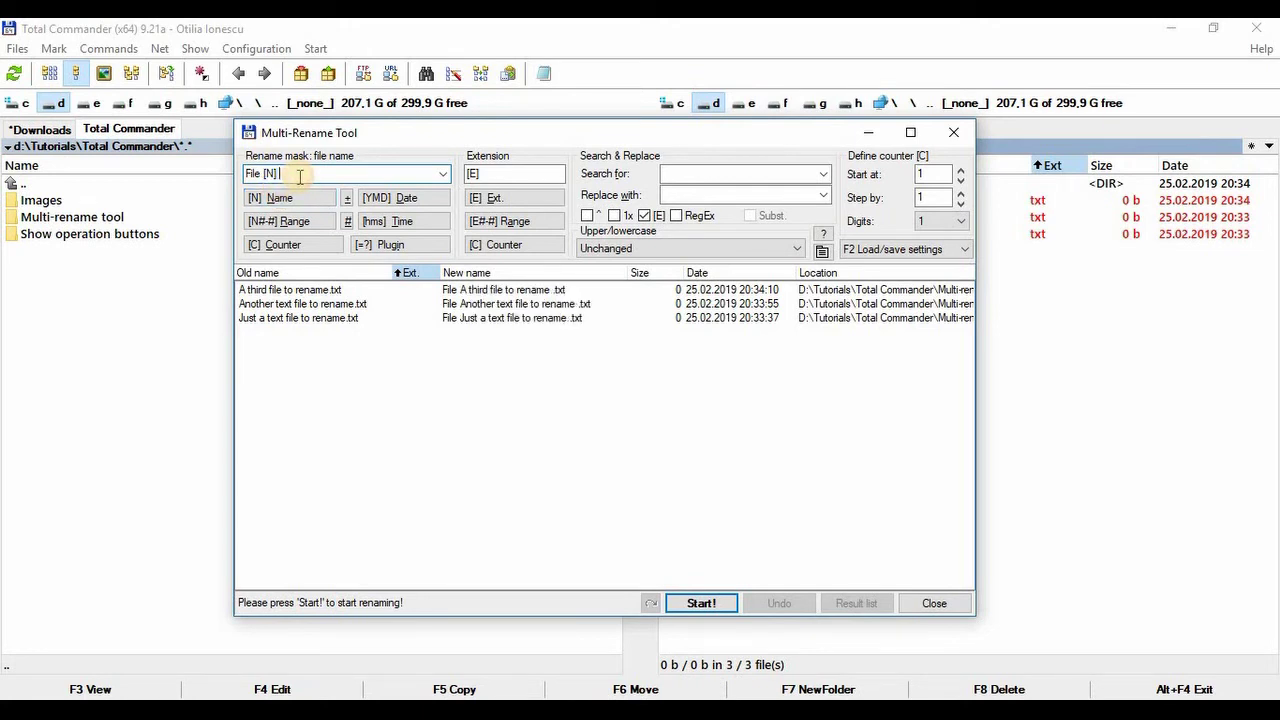
pyautogui.click(298, 243)
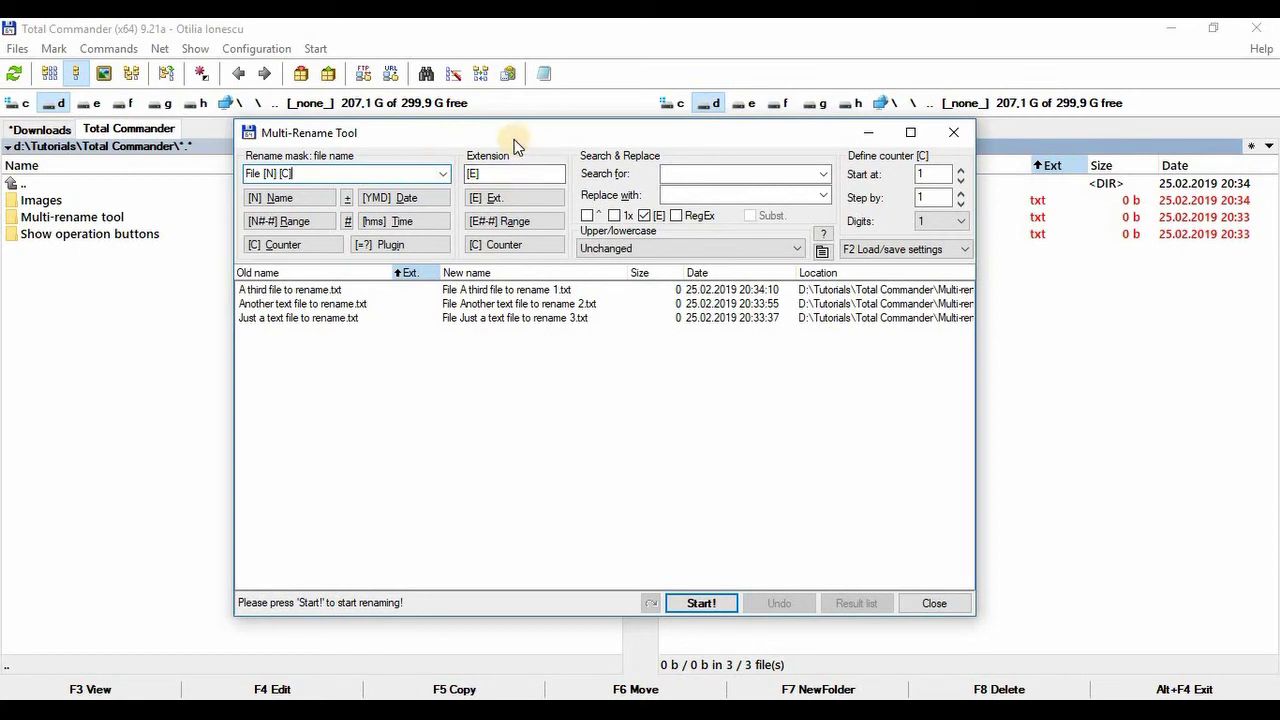
# - Replace the extension mask with css for all three files
pyautogui.moveTo(497, 173); pyautogui.dragTo(450, 170)
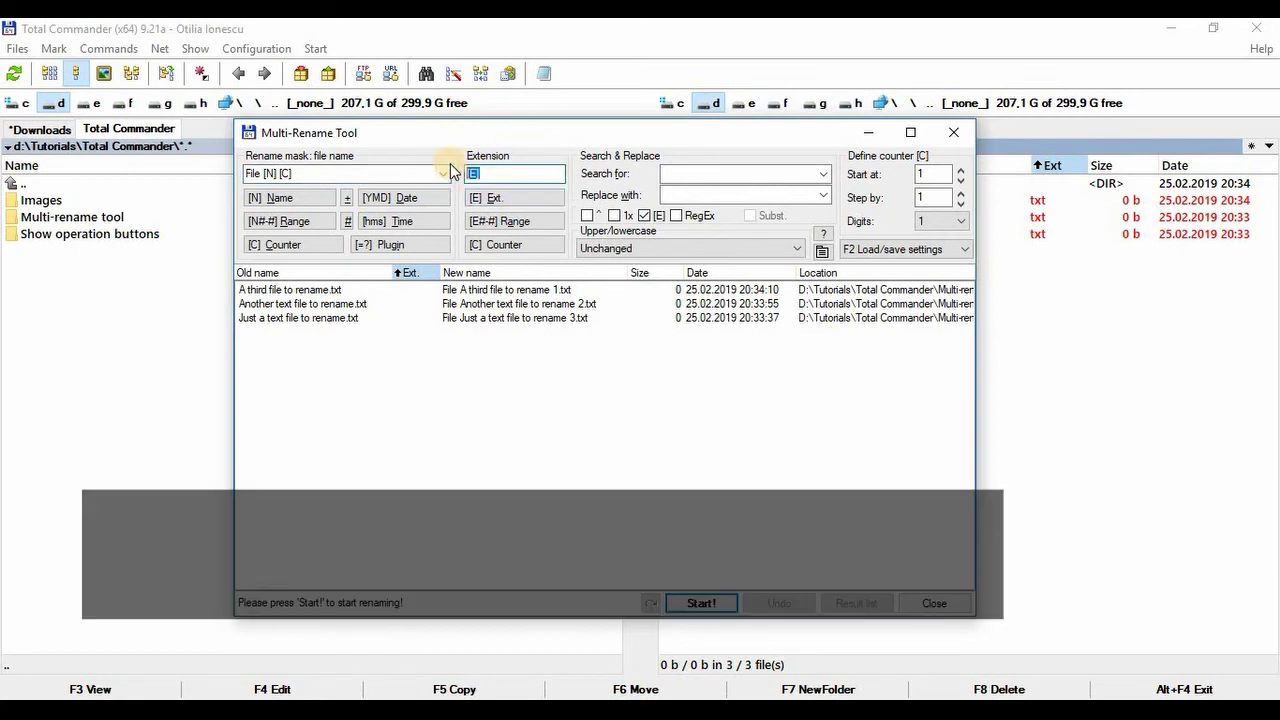
pyautogui.press('Delete')
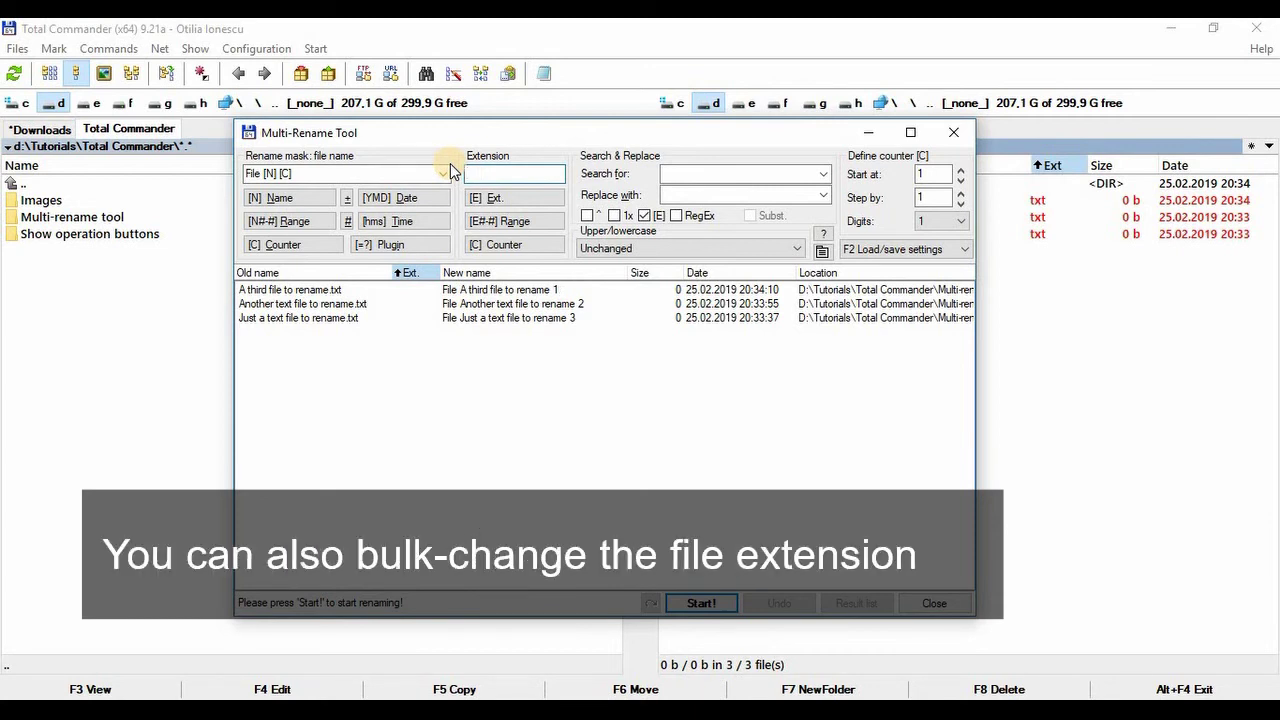
pyautogui.write('css')
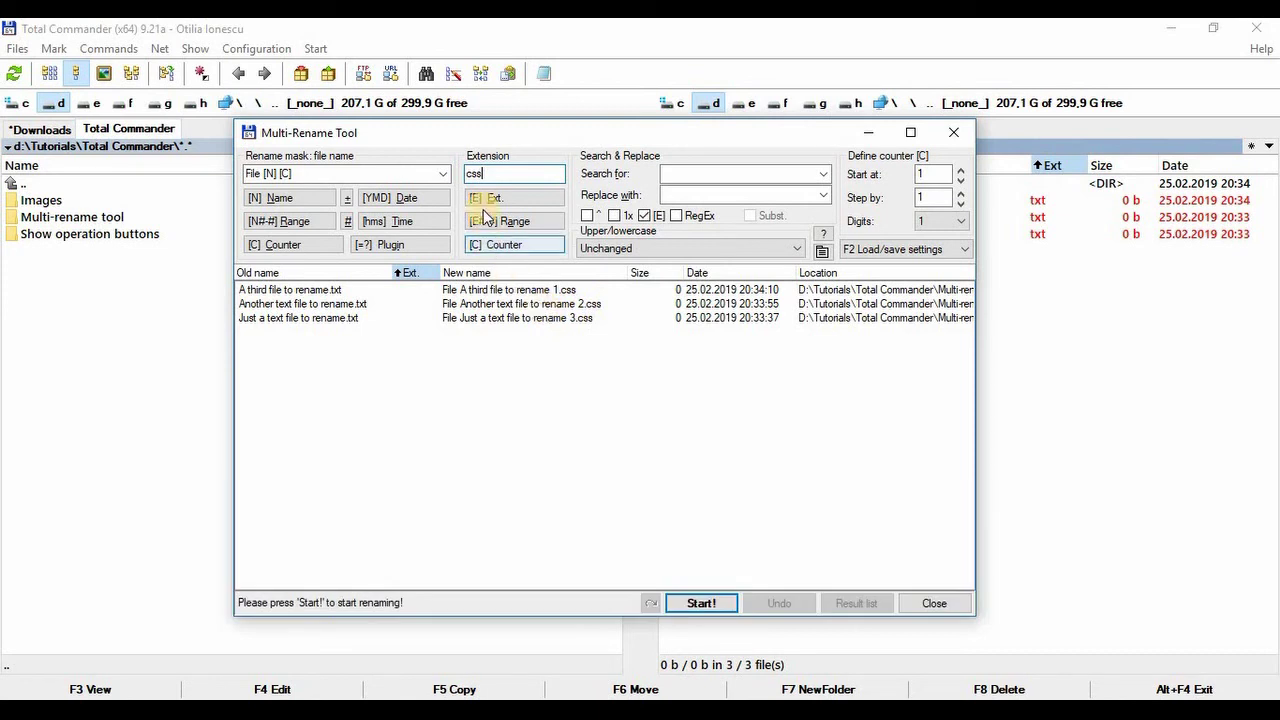
# - Set the extension mask to txt and carry out the renaming of the three files, closing the Multi-Rename Tool
pyautogui.click(475, 172)
pyautogui.doubleClick(475, 172)
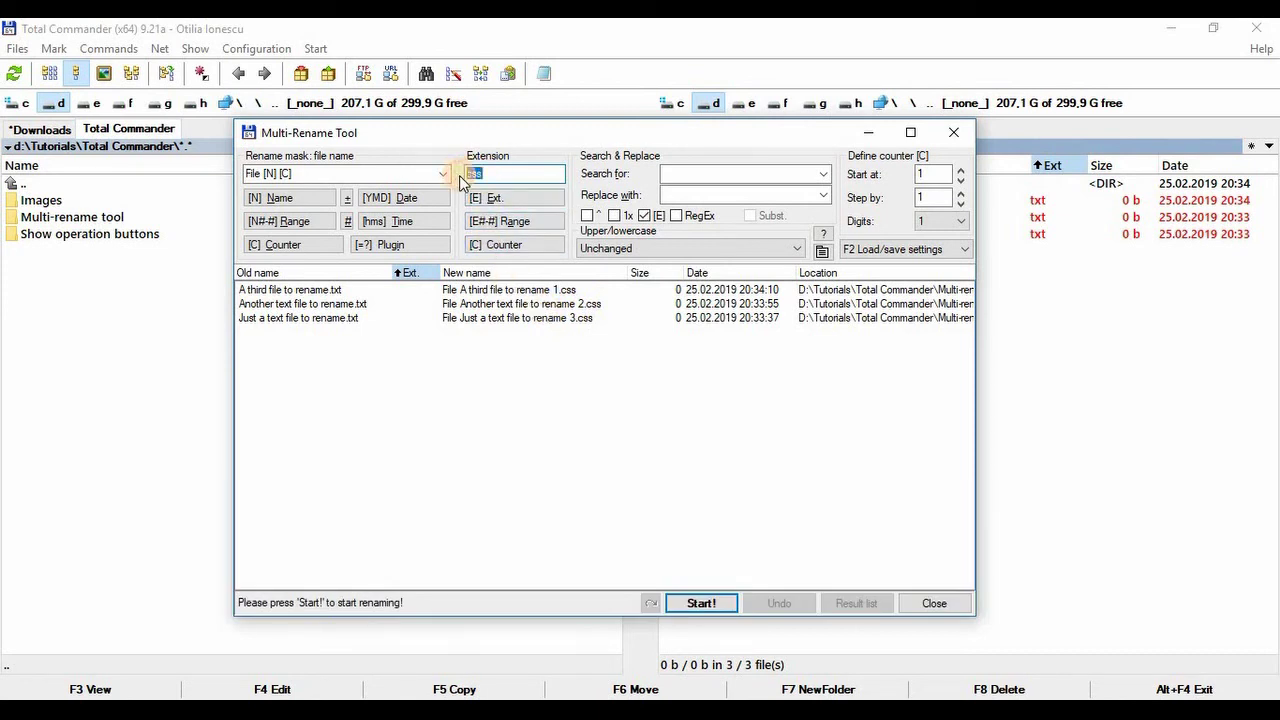
pyautogui.press('BackSpace')
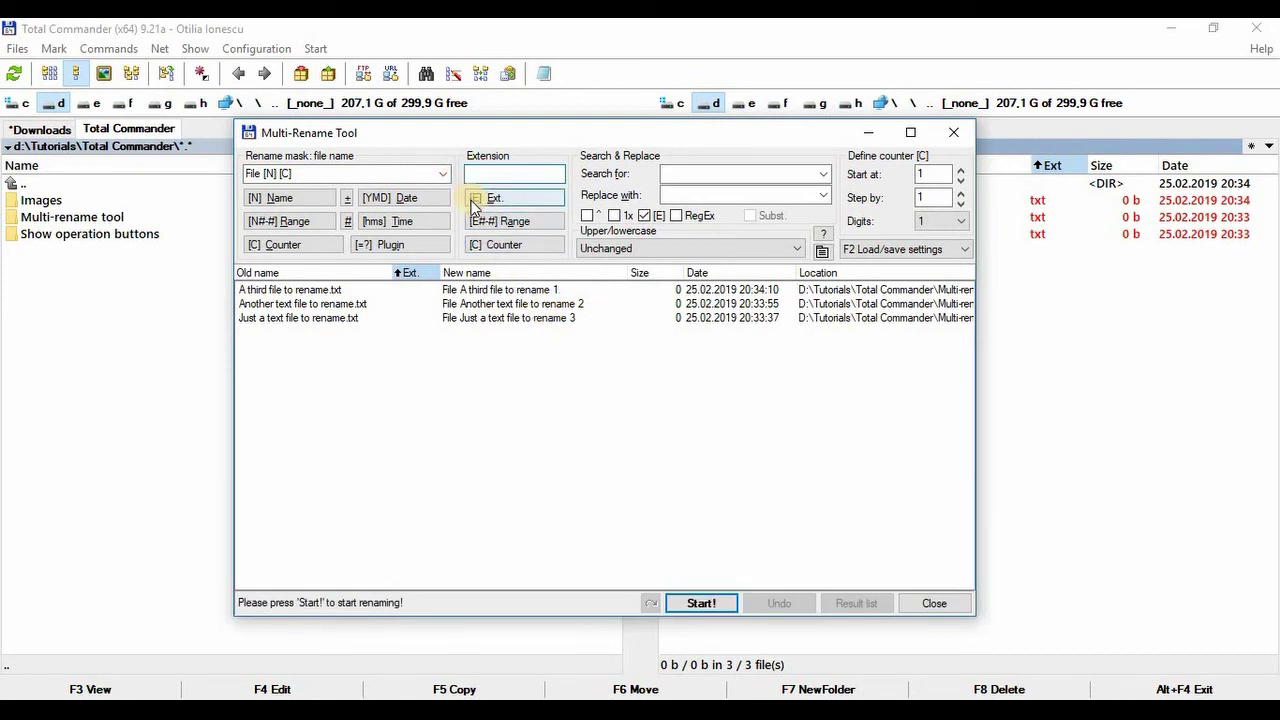
pyautogui.write('txt')
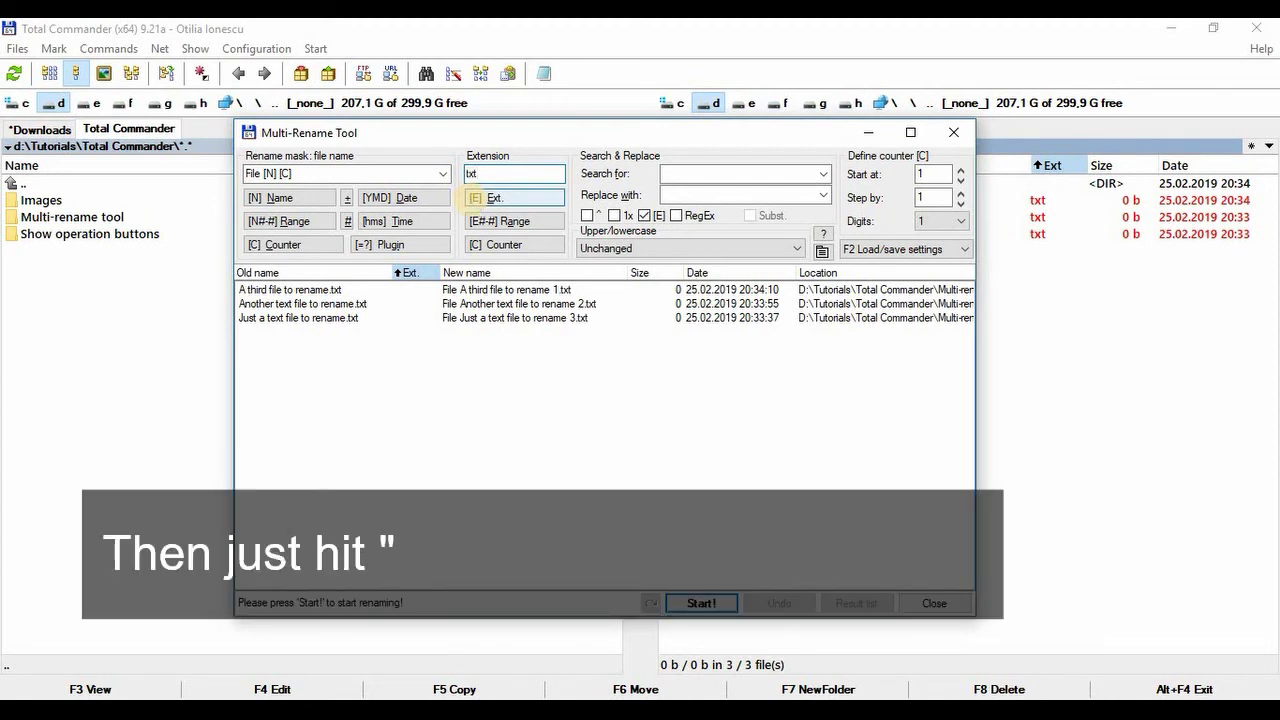
pyautogui.click(700, 603)
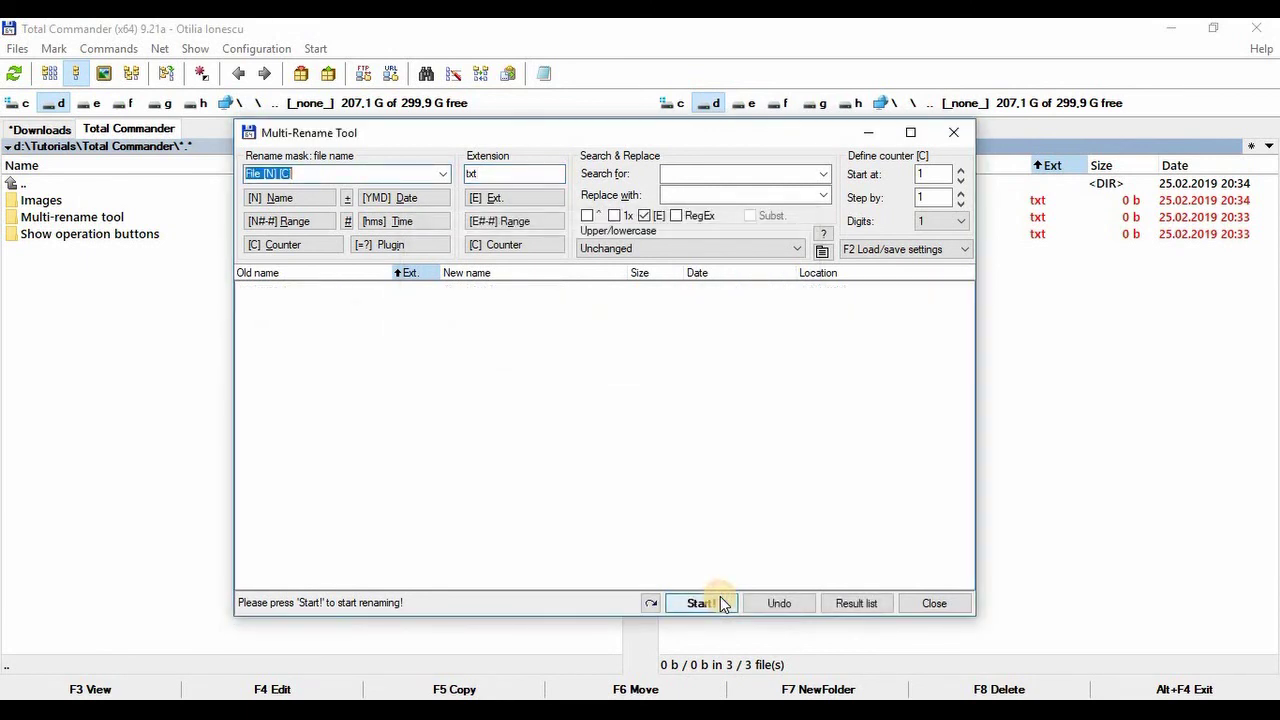
pyautogui.click(939, 605)
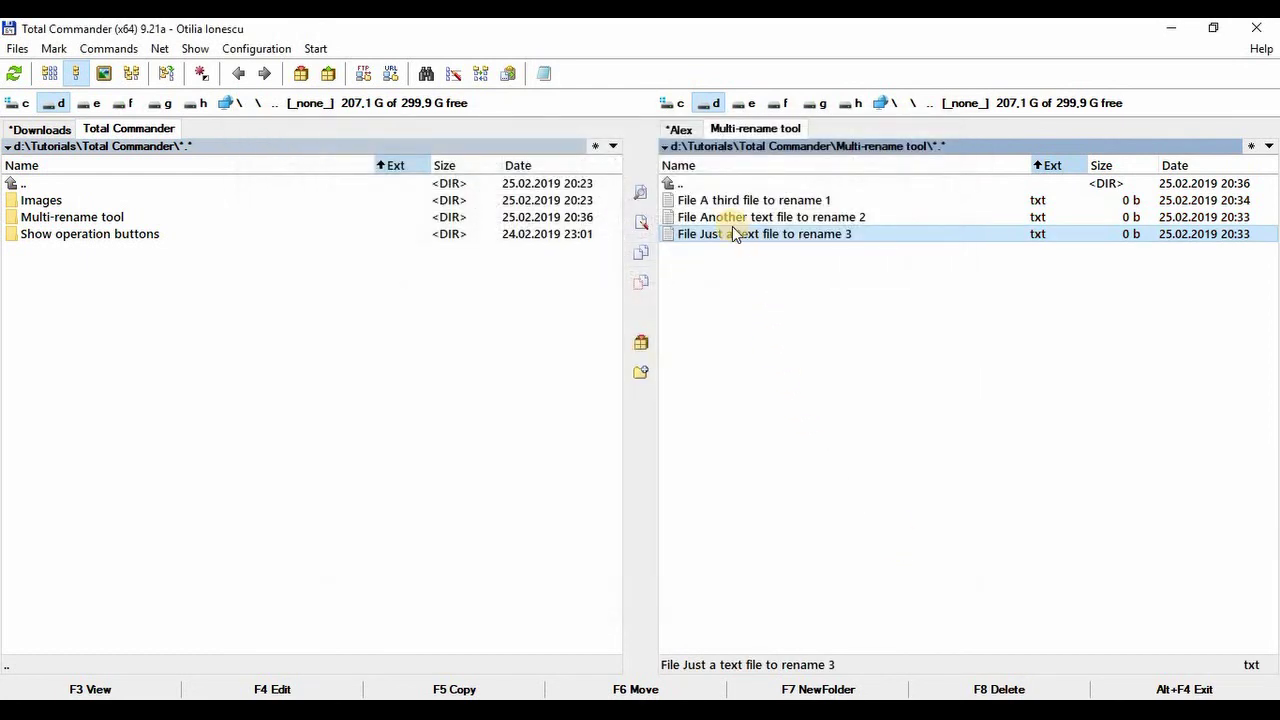